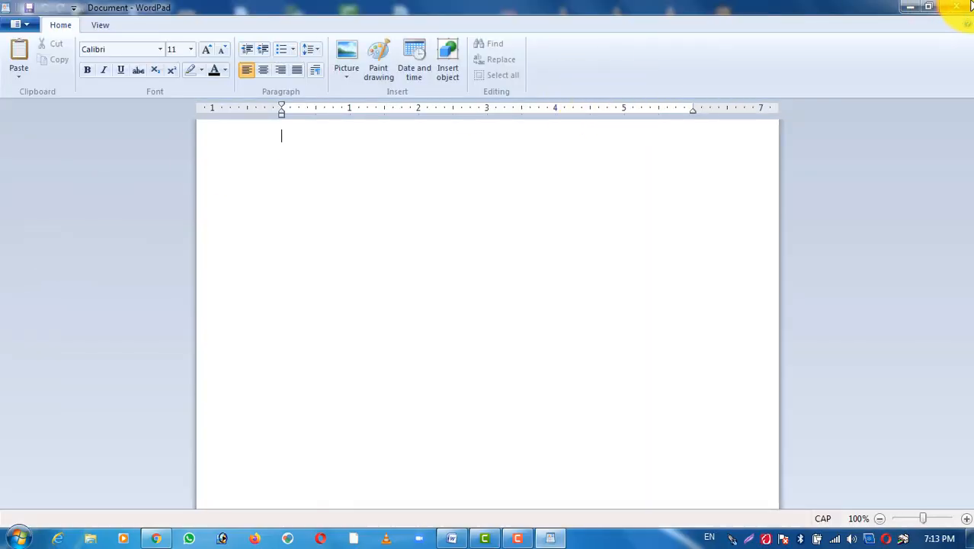
Step: Close the blank WordPad document and launch WordPad again from the Accessories programs
click(959, 9)
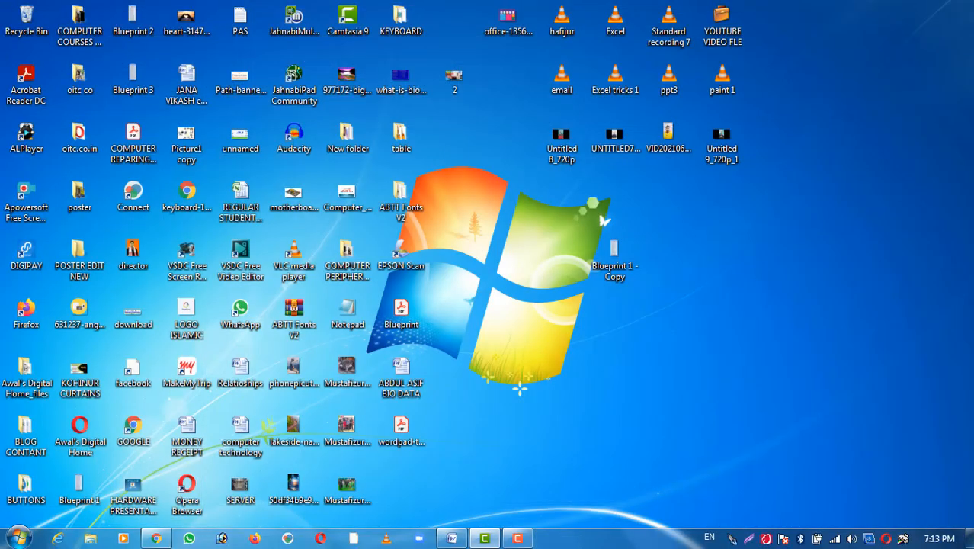
click(19, 538)
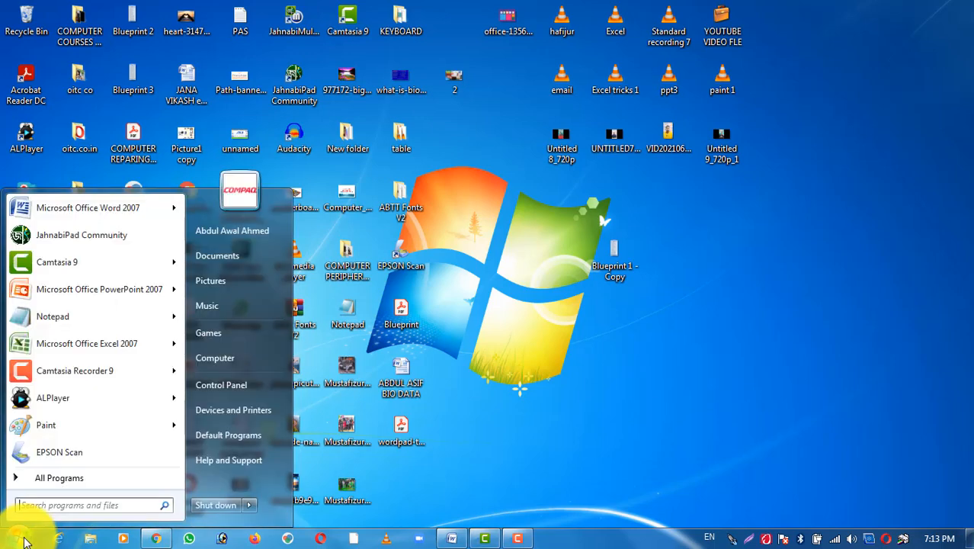
click(61, 480)
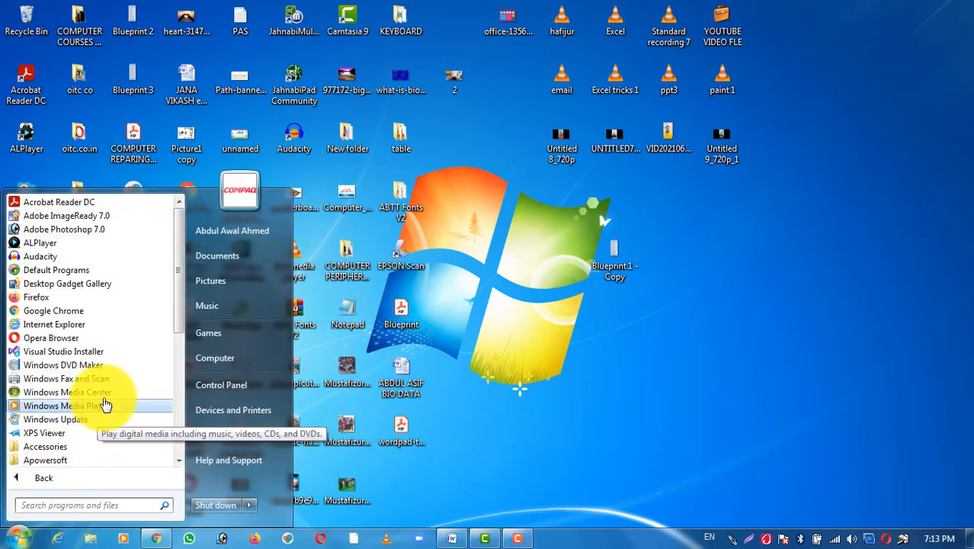
scroll(178, 460, down, 2)
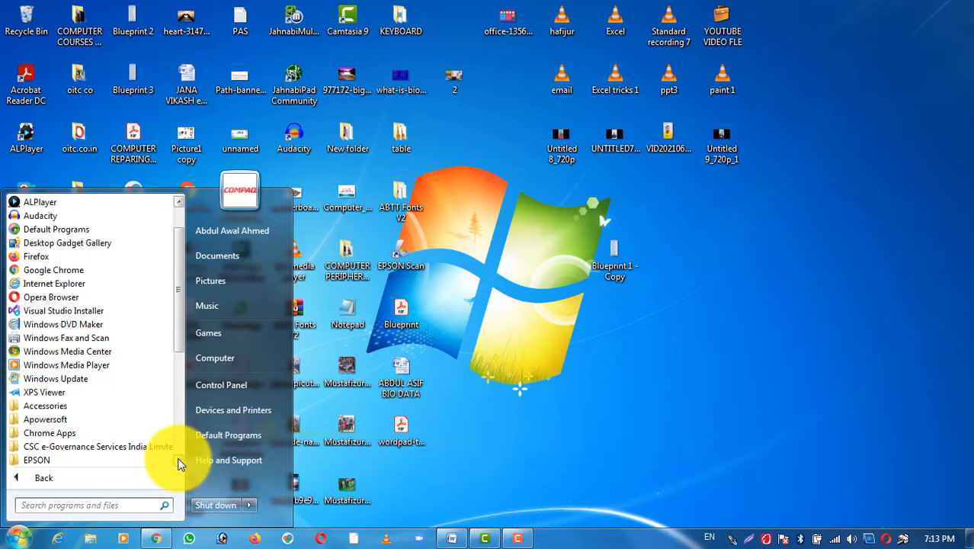
scroll(178, 460, down, 4)
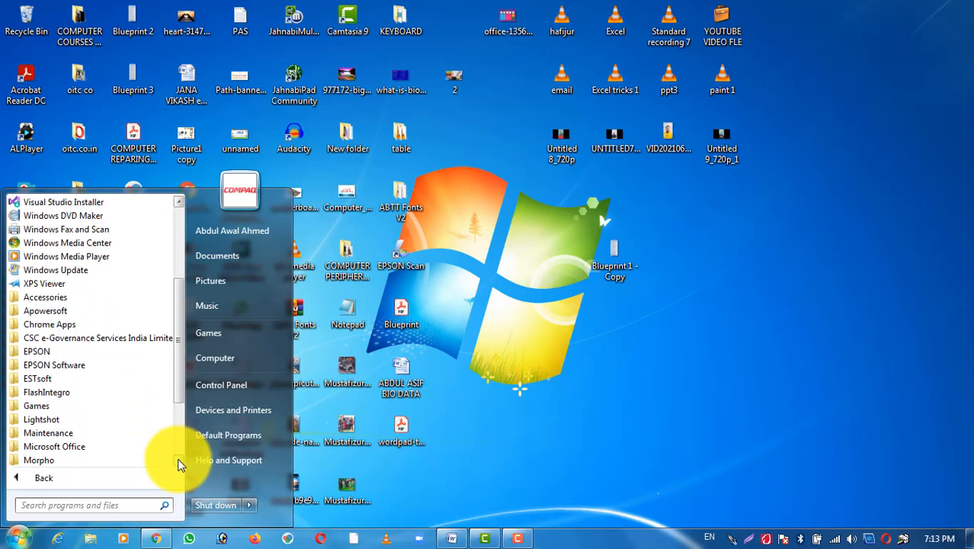
scroll(179, 463, down, 1)
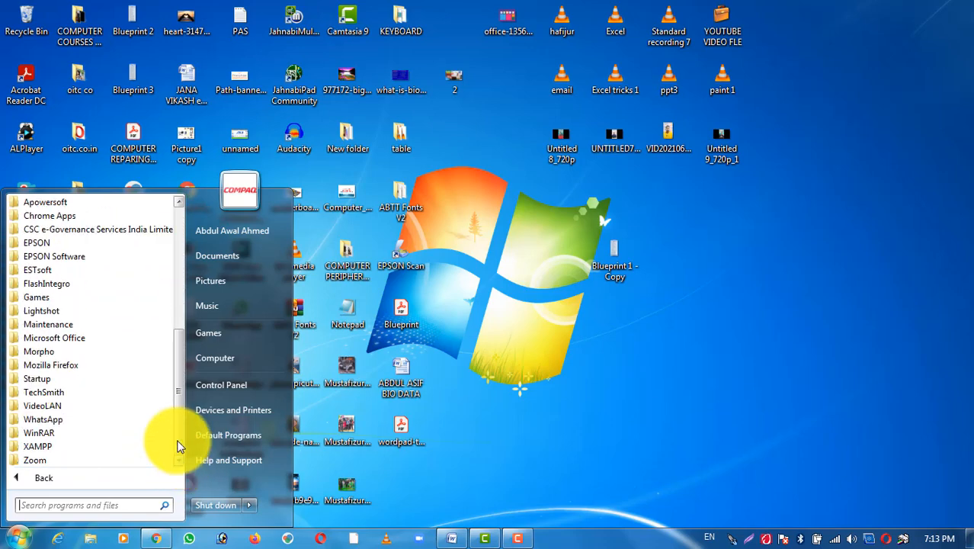
scroll(180, 201, up, 2)
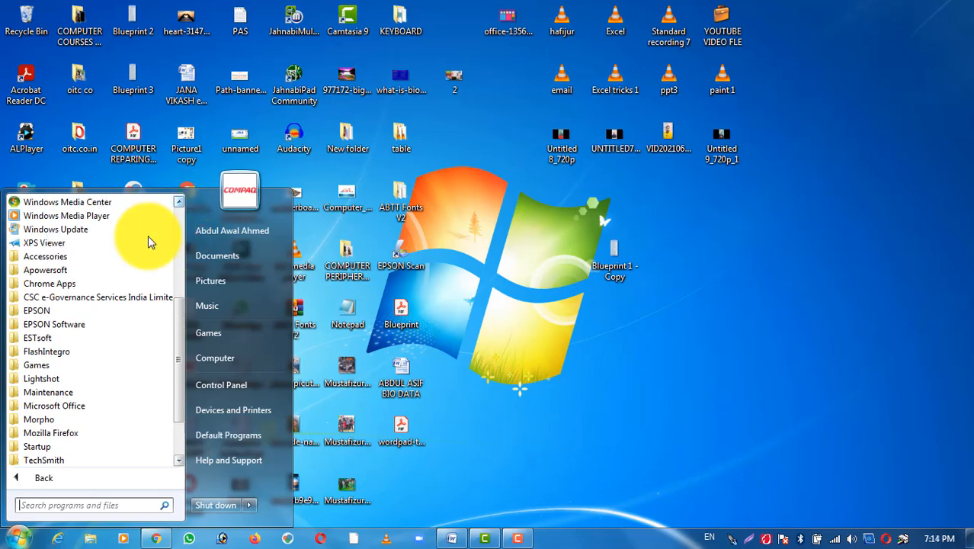
click(57, 258)
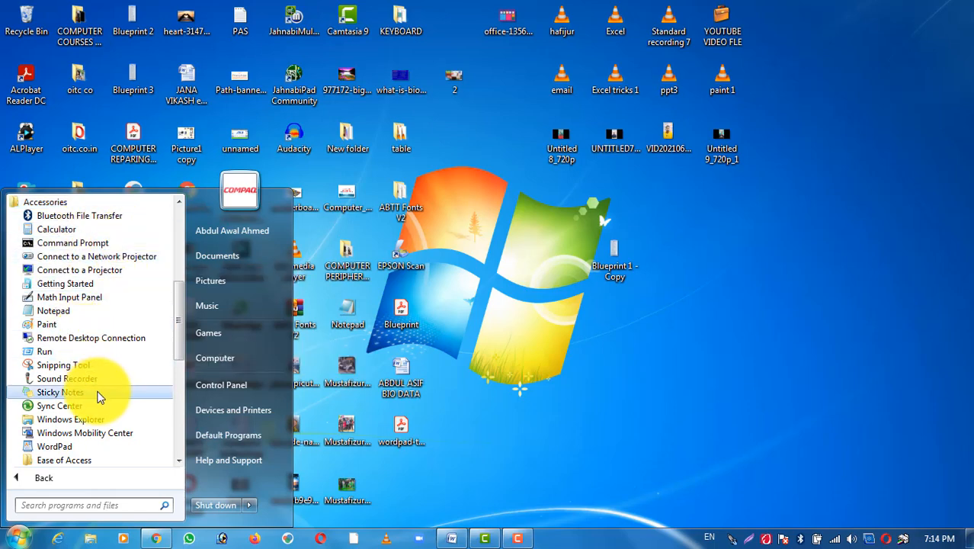
click(54, 447)
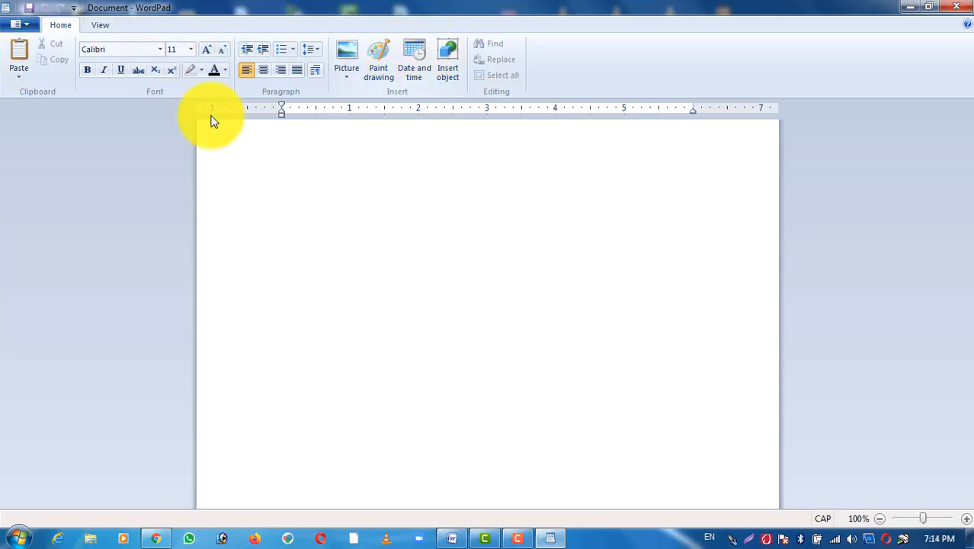
click(102, 24)
click(65, 28)
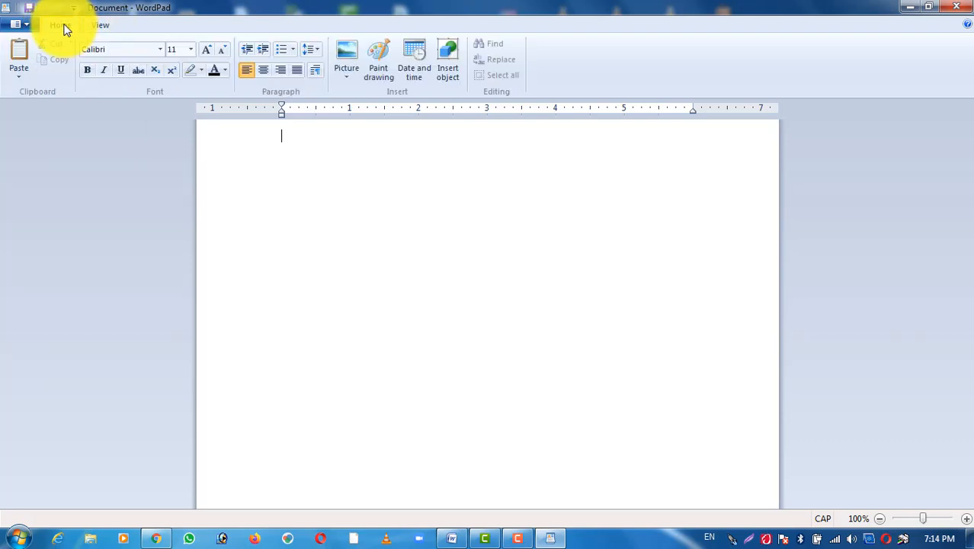
click(25, 25)
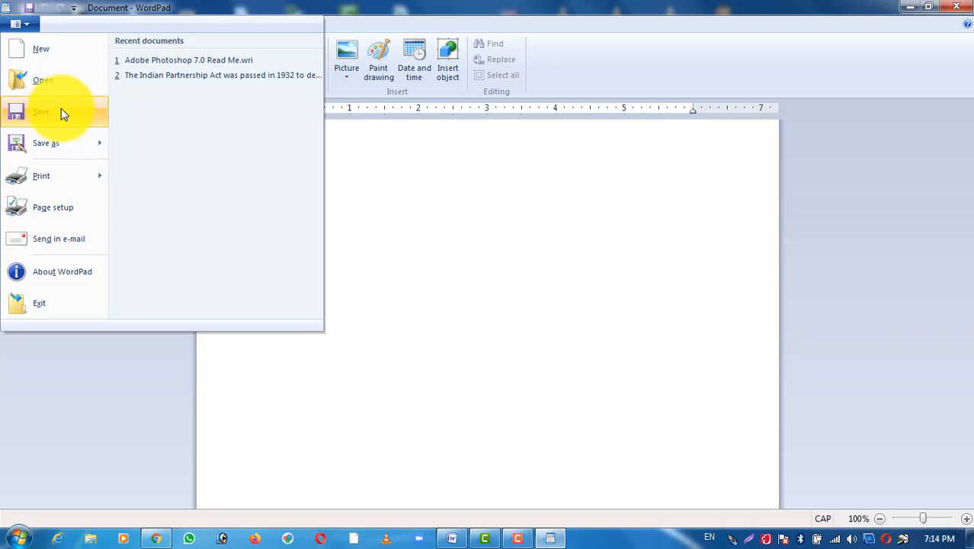
mouse_move(70, 147)
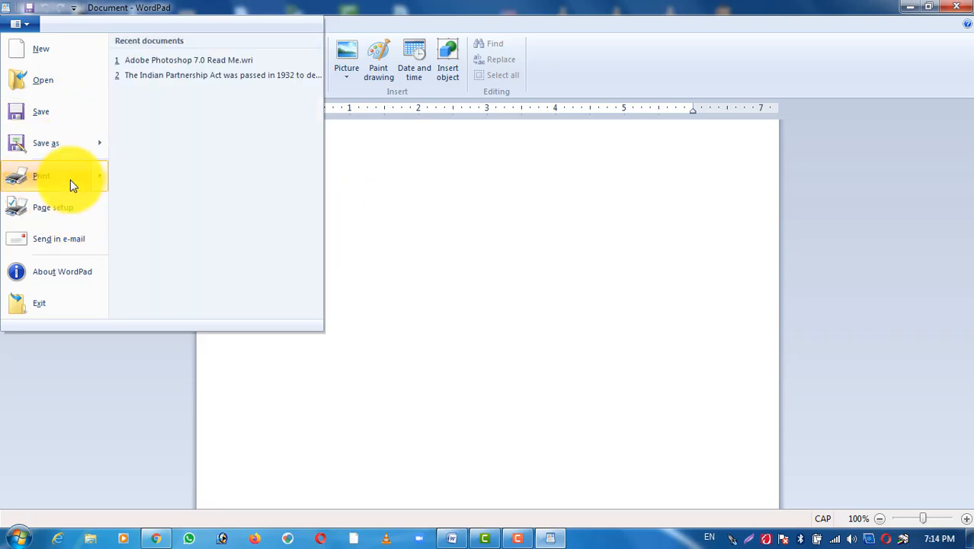
mouse_move(70, 185)
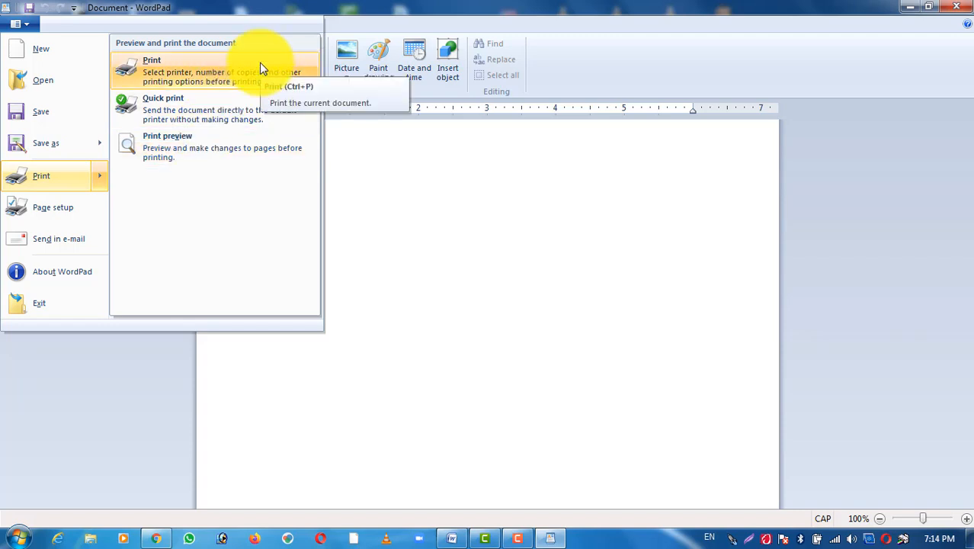
click(430, 175)
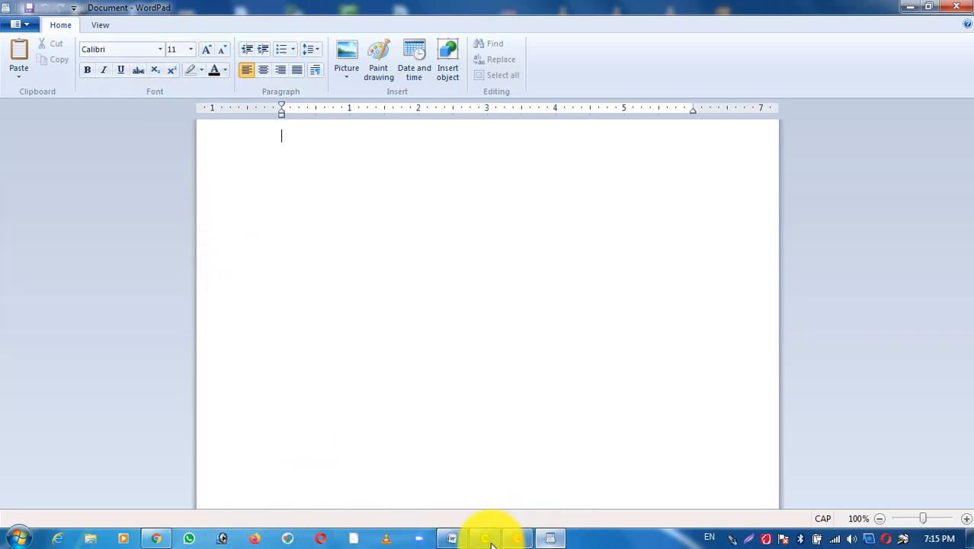
Step: Copy the selected text beginning with WORDPAD from the open Word document and paste it into the blank WordPad document
click(458, 539)
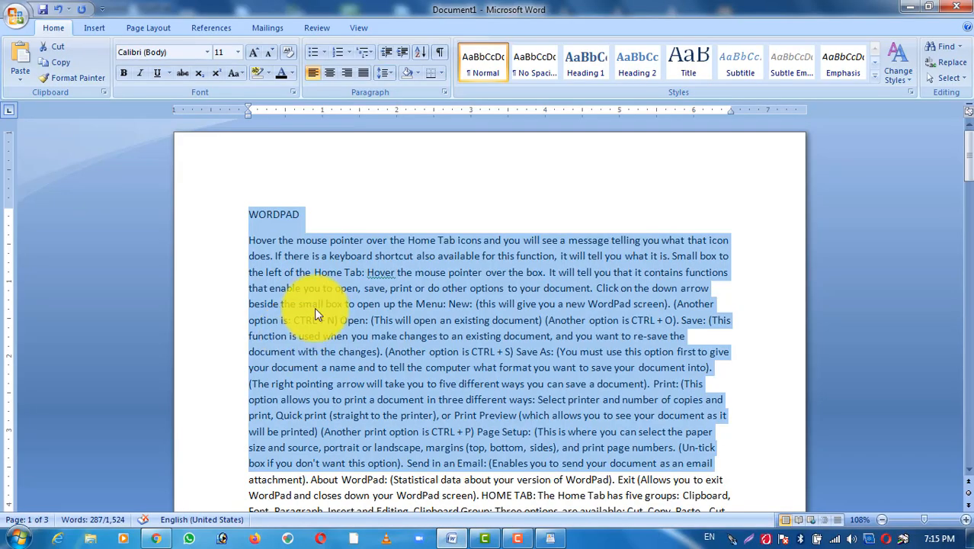
click(914, 7)
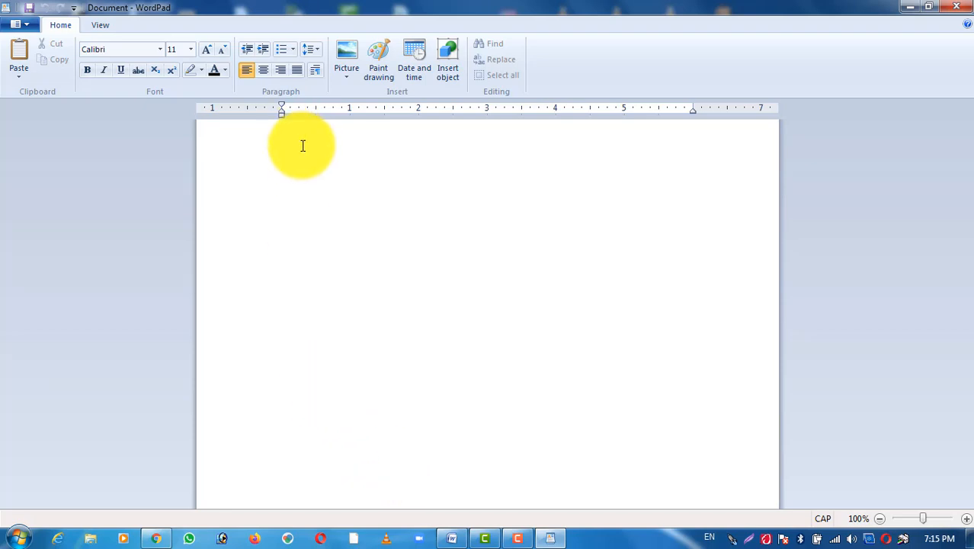
text(WORDPAD Hover the mouse pointer over the Home Tab icons and you will see a message telling you what that icon does. If there is a keyboard shortcut also available for this function, it will tell you what it is. Small box to the left of the Home Tab: Hover the mouse pointer over the box. It will tell you that it contains functions that enable you to open, save, print or do other options to your document. Click on the down arrow beside the small box to open up the Menu: New: (this will give you a new WordPad screen). (Another option is: CTRL + N) Open: (This will open an existing document) (Another option is CTRL + O). Save: (This function is used when you make changes to an existing document, and you want to re-save the document with the changes). (Another option is CTRL + S) Save As: (You must use this option first to give your document a name and to tell the computer what format you want to save your document into). (The right pointing arrow will take you to five different ways you can save a document). Print: (This option allows you to print a document in three different ways: Select printer and number of copies and print, Quick print (straight to the printer), or Print Preview (which allows you to see your document as it will be printed) (Another print option is CTRL + P) Page Setup: (This is where you can select the paper size and source, portrait or landscape, margins (top, bottom, sides), and print page numbers. (Un-tick box if you don't want this option). Send in an Email: (Enables you to send your document as an email)
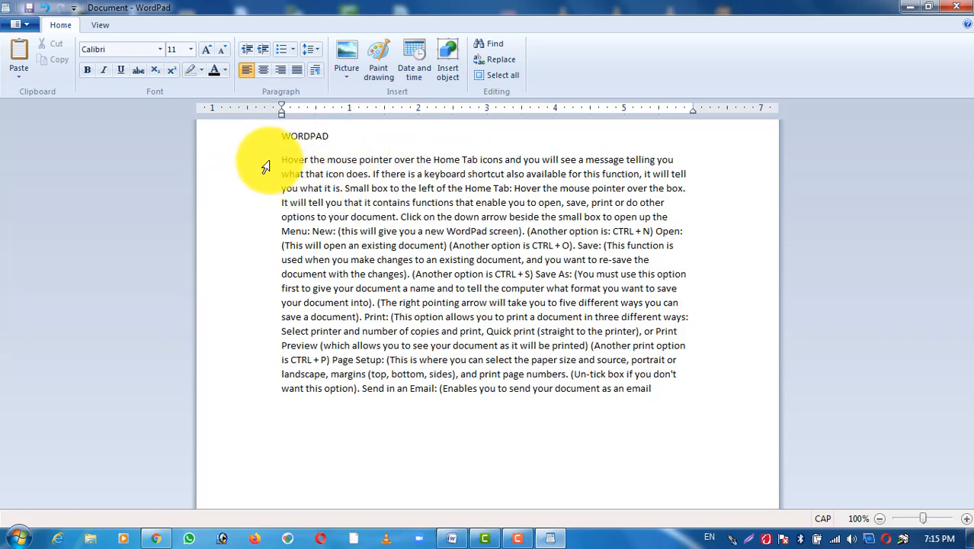
Step: Change the font of the heading and all the pasted text to Bell MT
drag(261, 164, 330, 404)
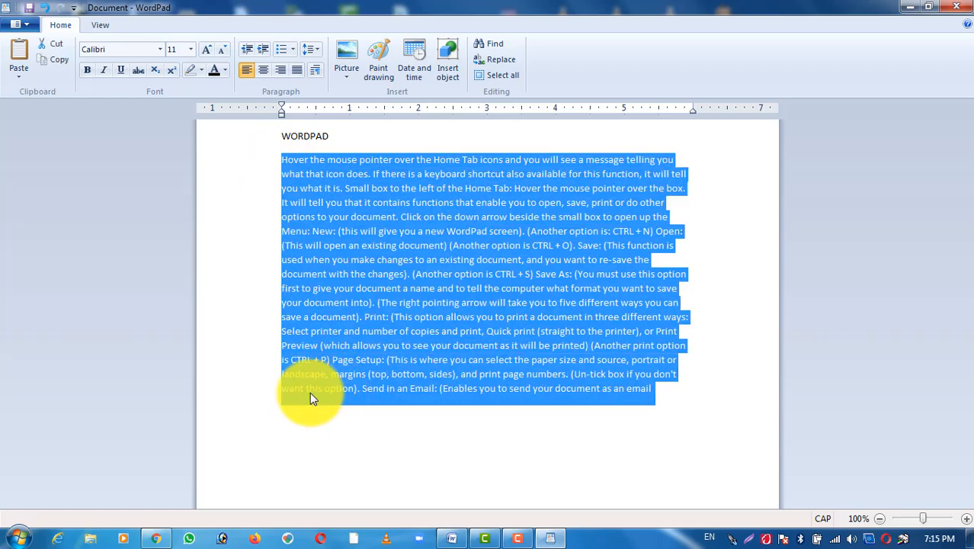
click(371, 295)
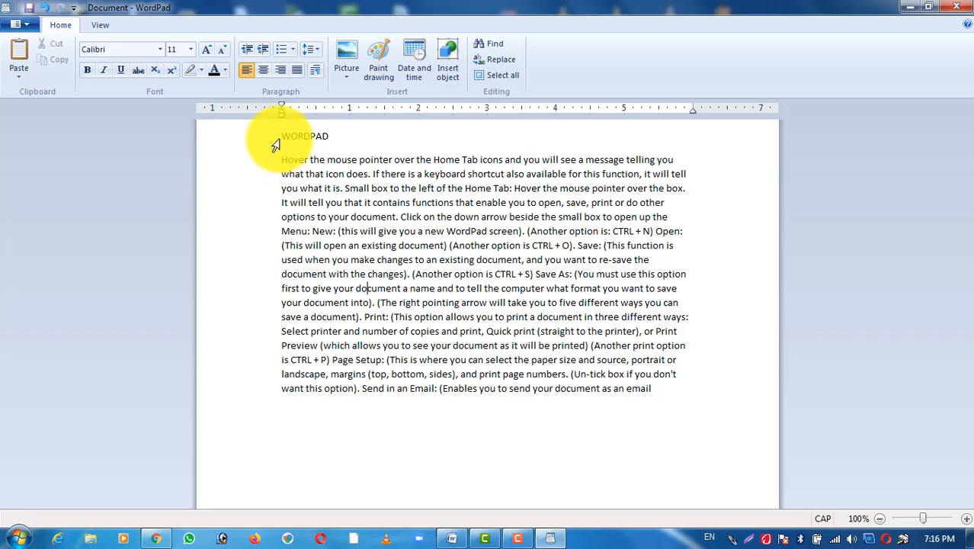
drag(275, 144, 404, 400)
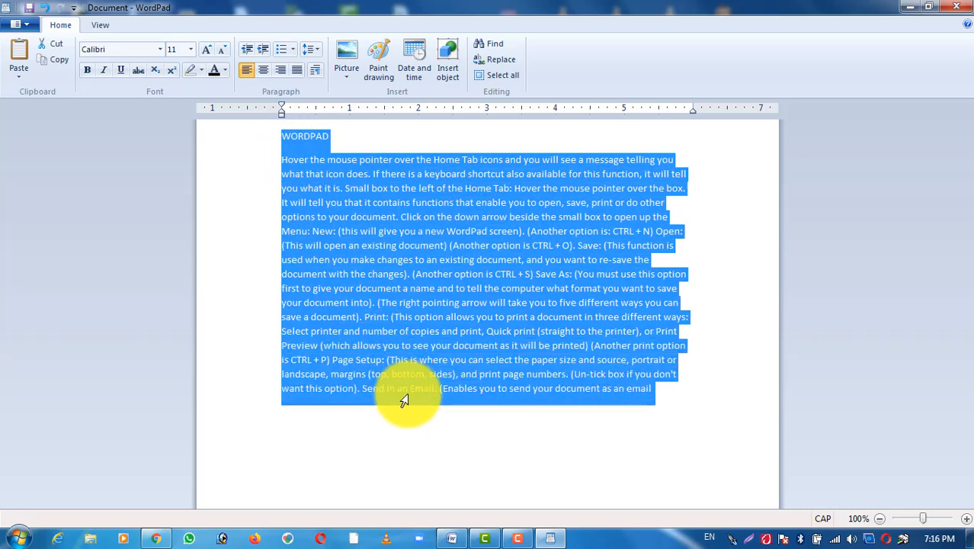
click(161, 49)
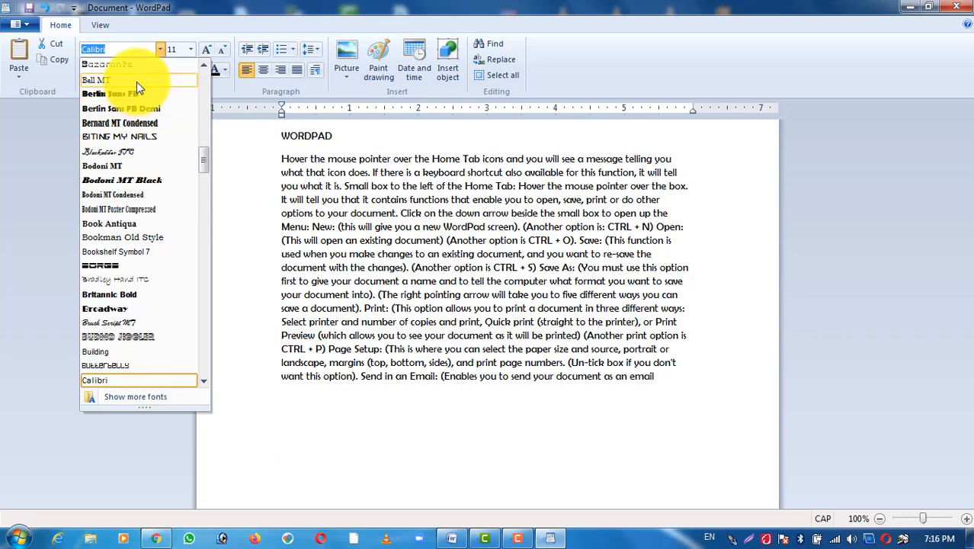
click(136, 80)
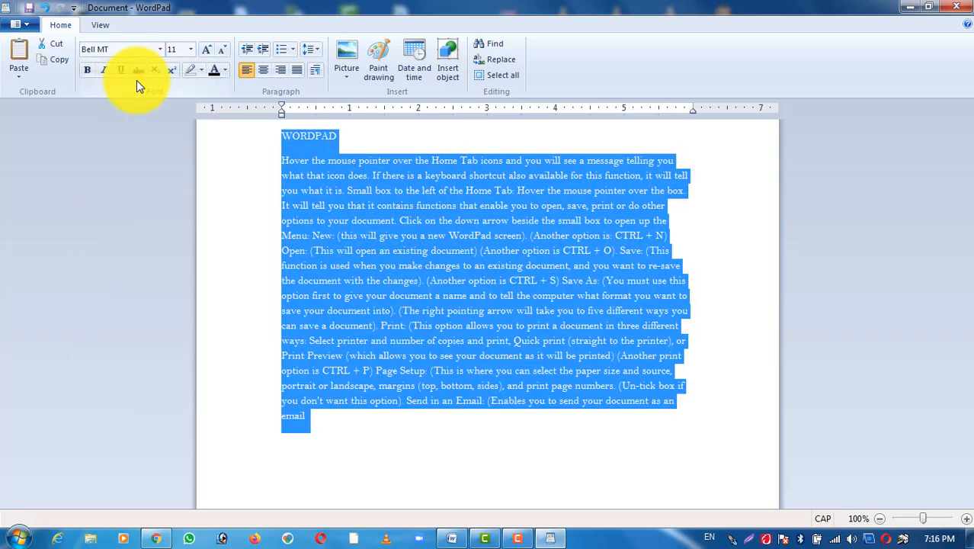
click(429, 243)
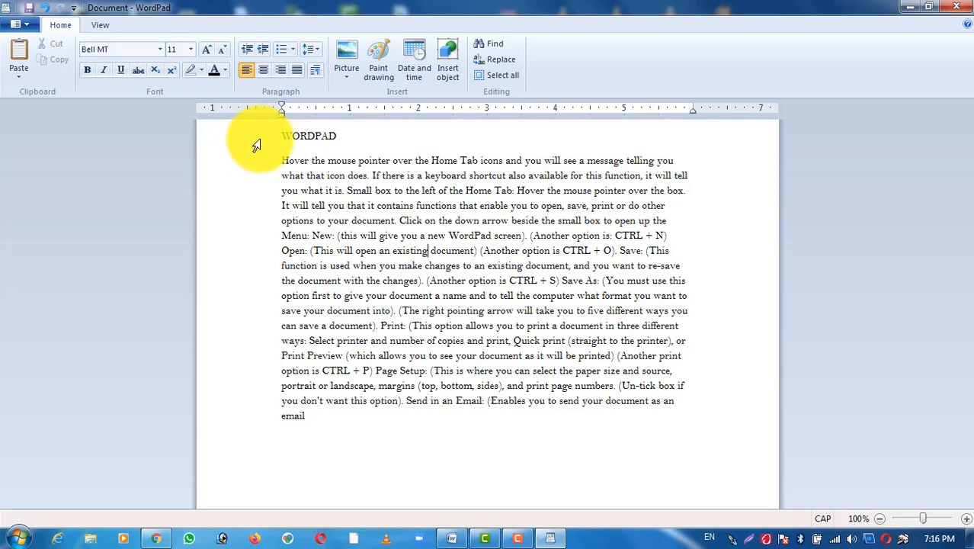
Step: Set the font size of the WORDPAD heading to 18
drag(257, 145, 296, 416)
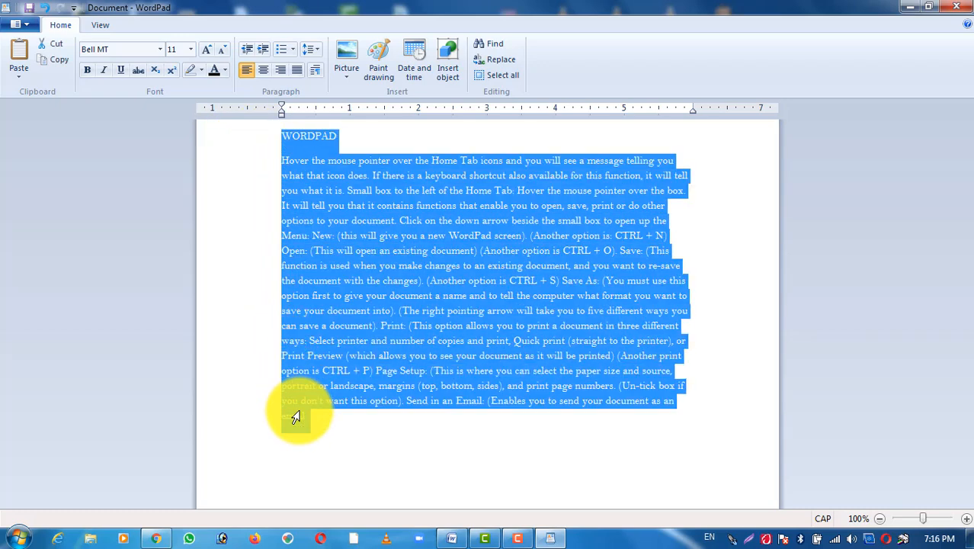
click(349, 211)
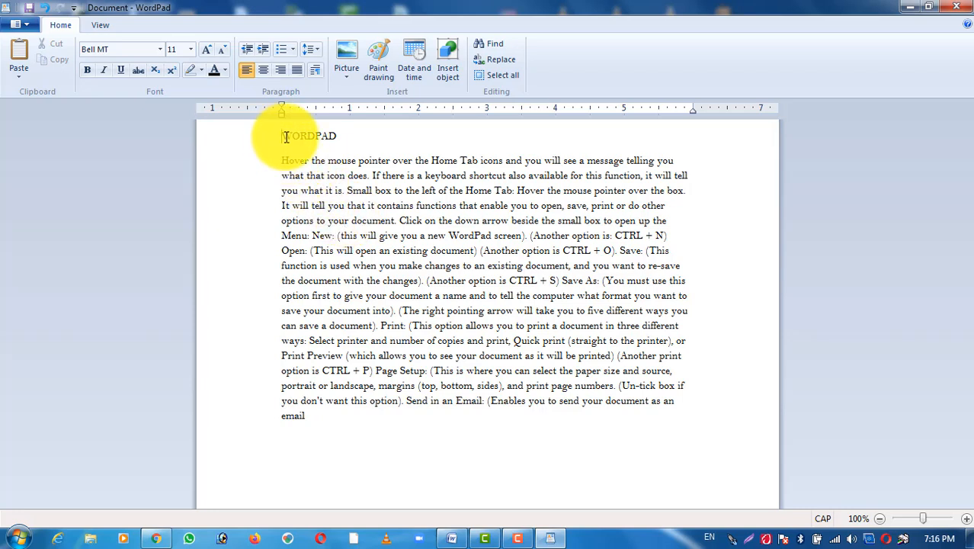
drag(285, 137, 337, 135)
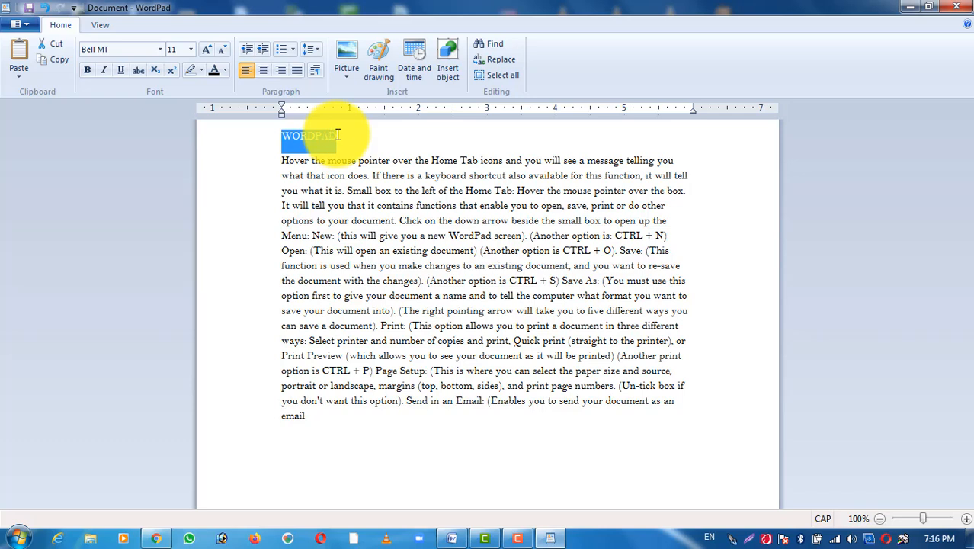
click(282, 137)
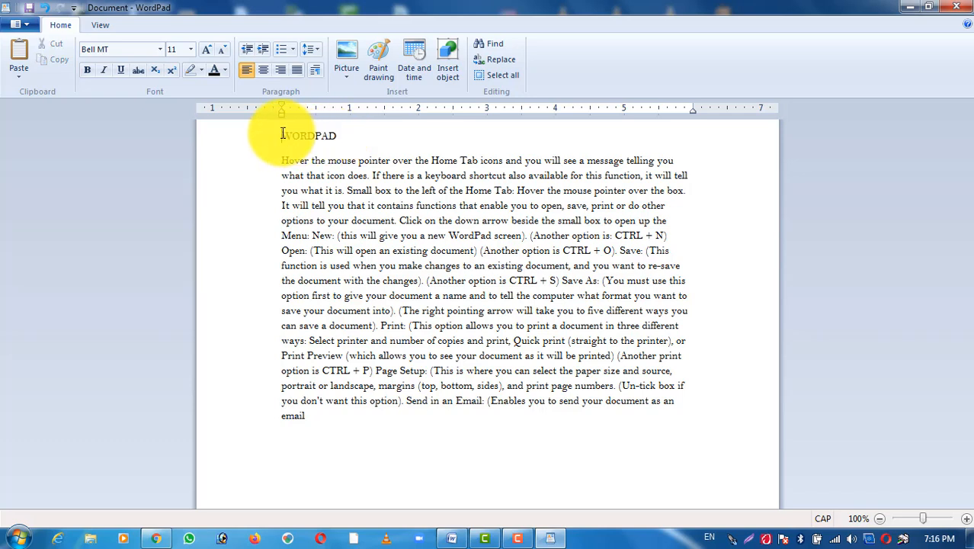
drag(282, 137, 340, 137)
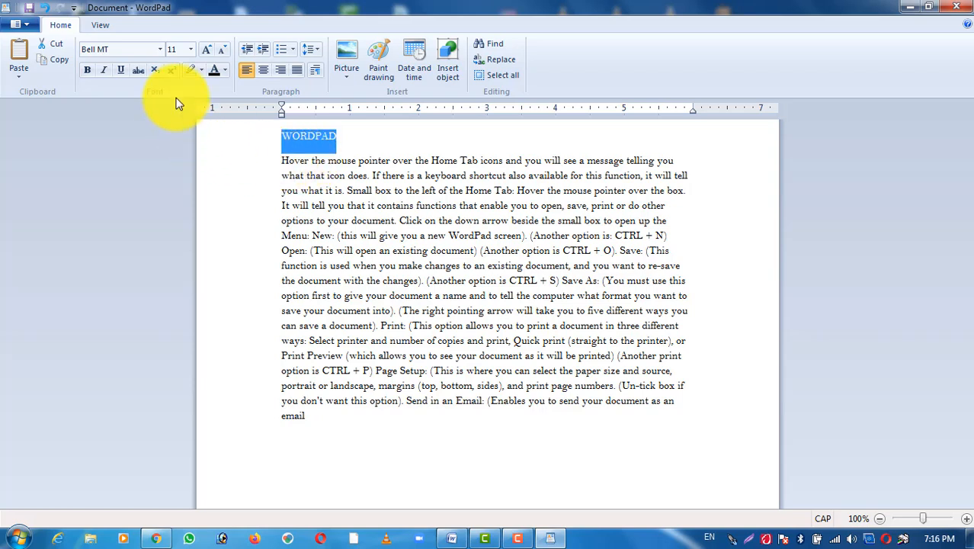
click(194, 53)
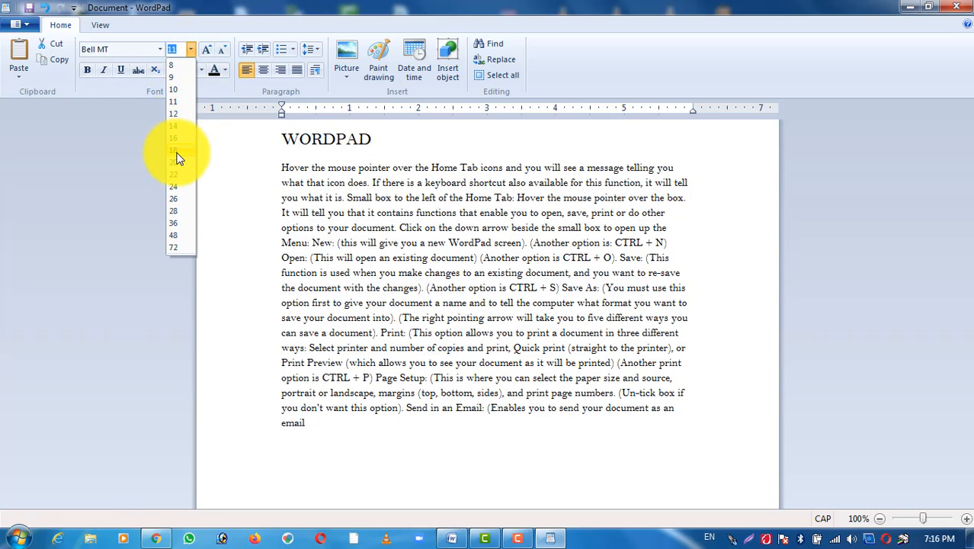
click(176, 152)
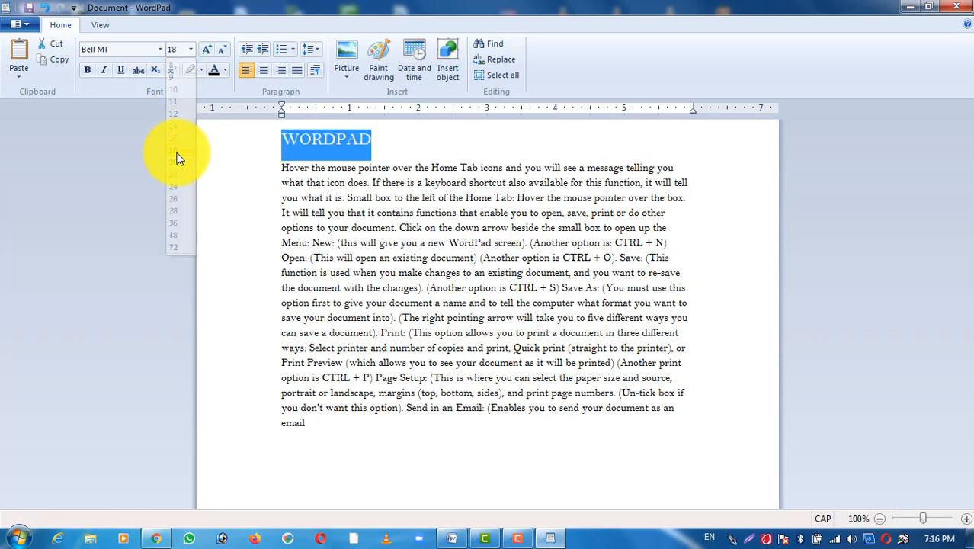
Step: Enlarge the WORDPAD heading with Grow font, and reduce it back to size 18 with Shrink font
click(207, 48)
click(208, 48)
click(208, 48)
click(207, 48)
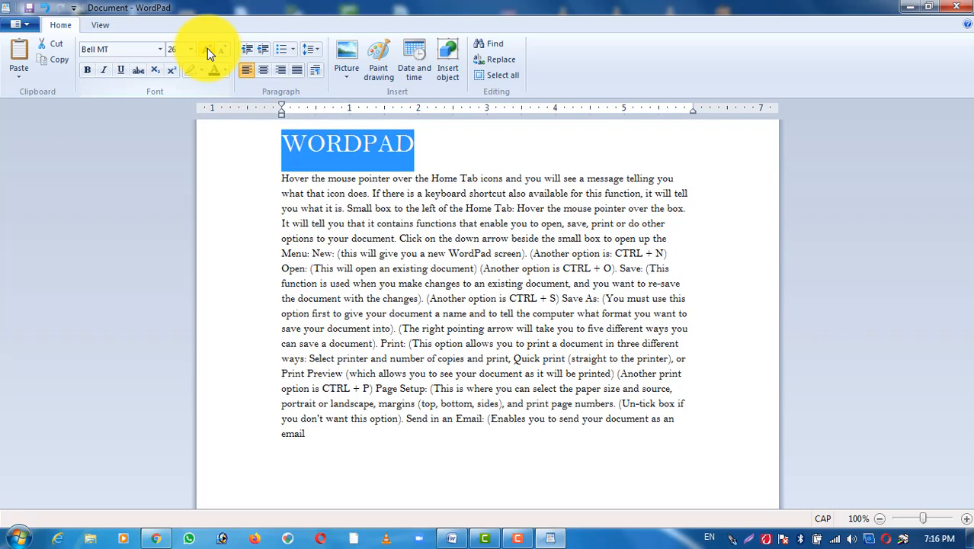
click(207, 48)
click(222, 52)
click(222, 52)
click(222, 51)
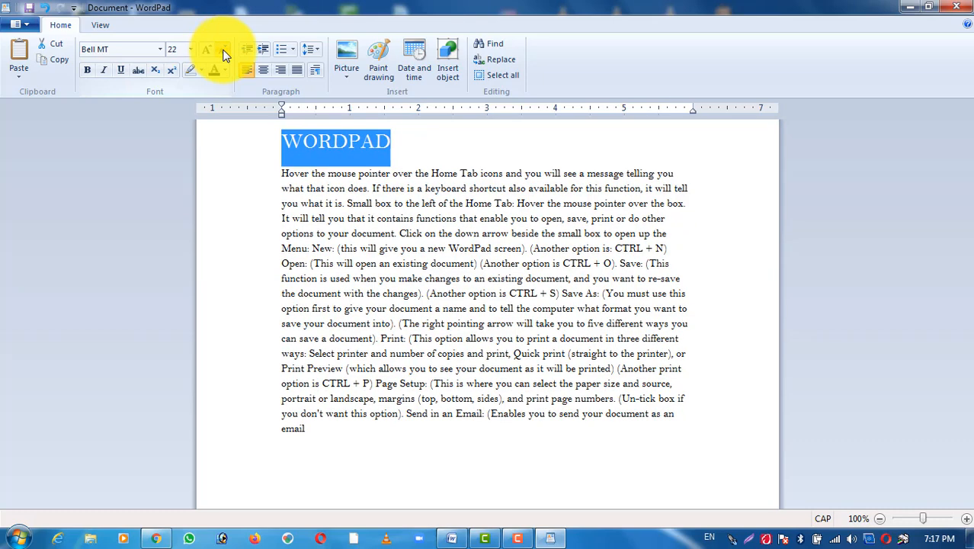
click(223, 52)
click(224, 53)
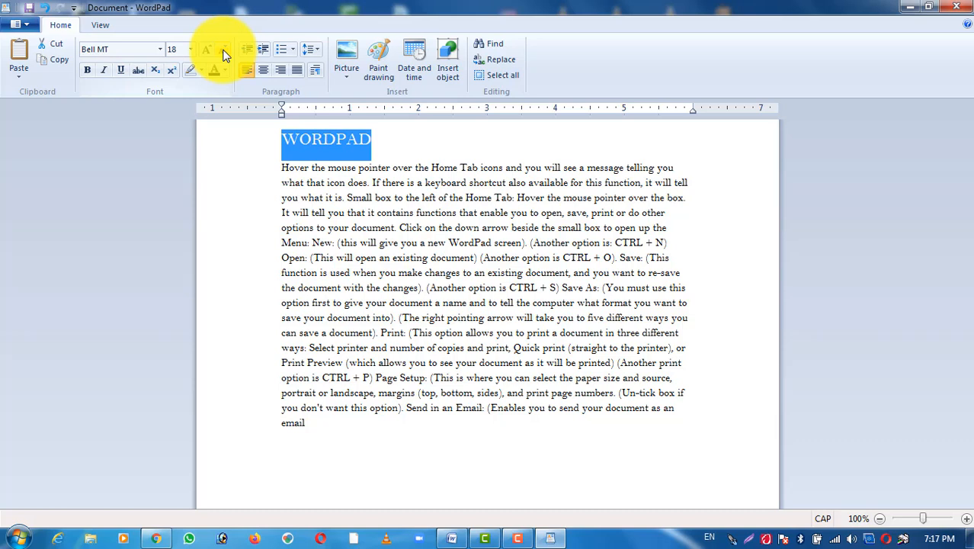
Step: Make the WORDPAD heading bold
click(86, 72)
click(86, 70)
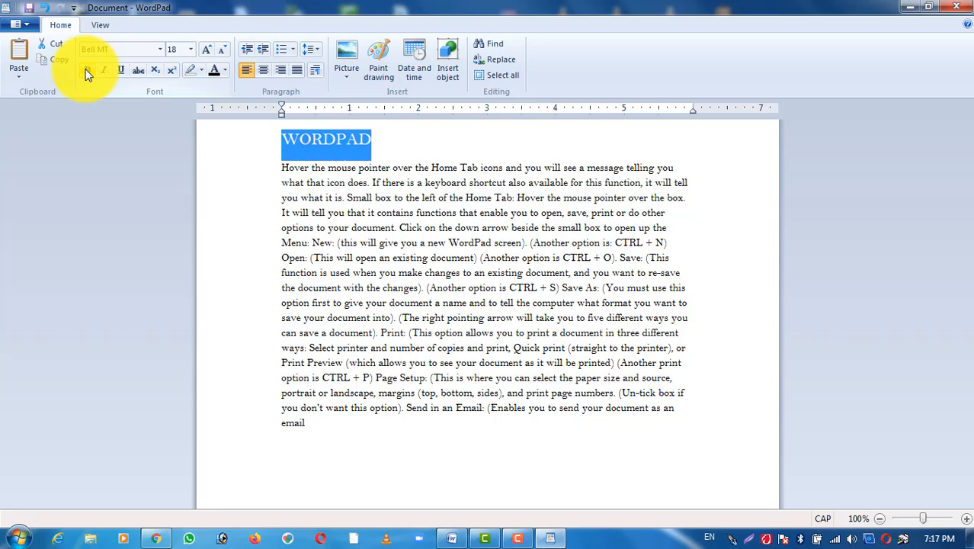
click(86, 70)
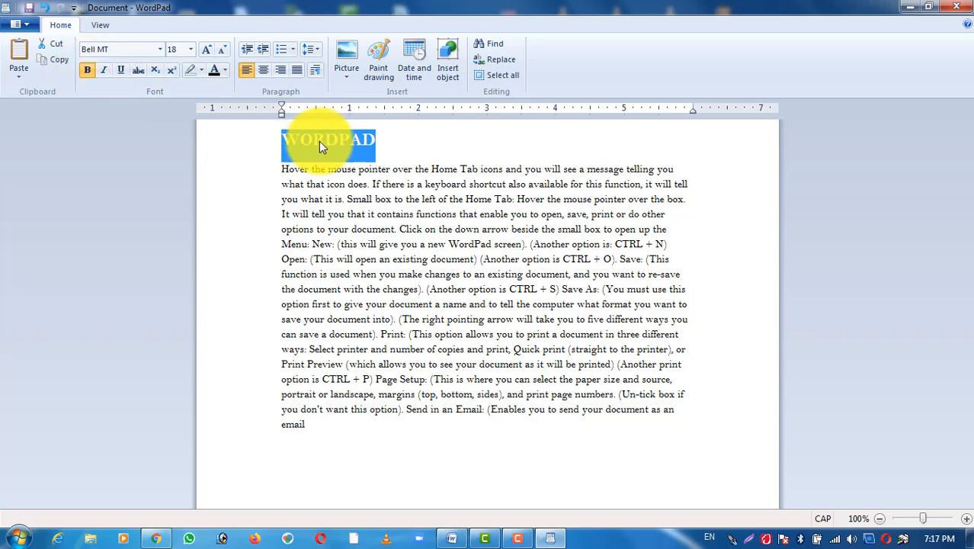
Step: Switch the WORDPAD heading's bold off and on again, and make the heading italic and underlined
click(90, 75)
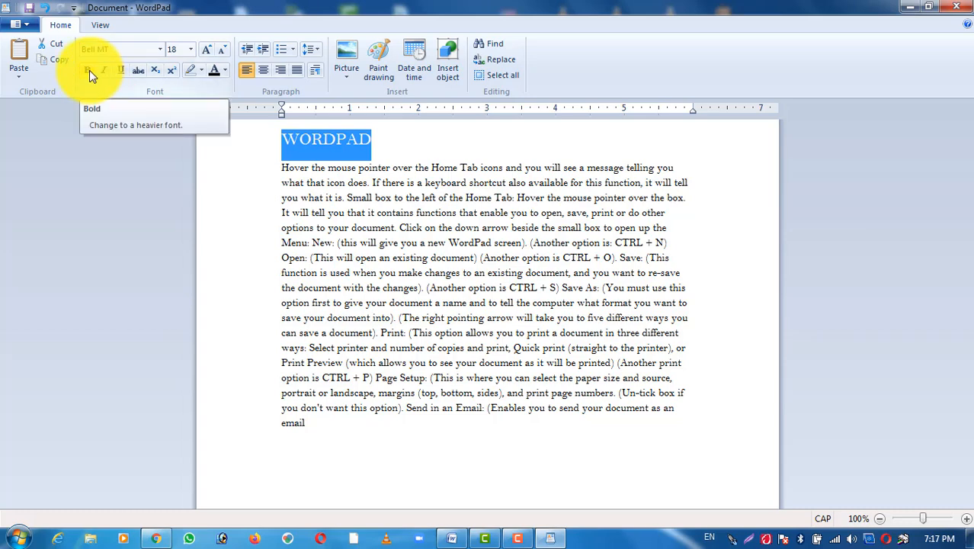
click(90, 70)
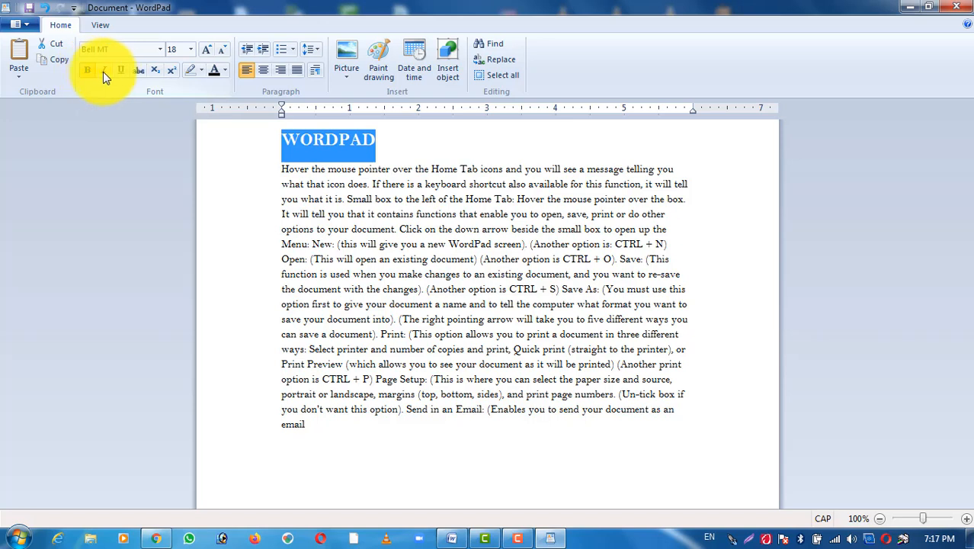
click(111, 75)
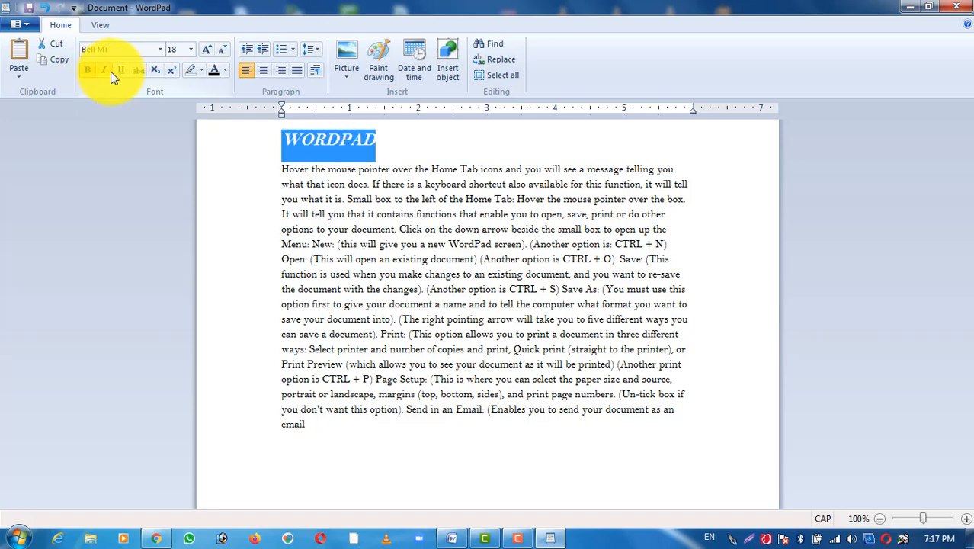
click(124, 72)
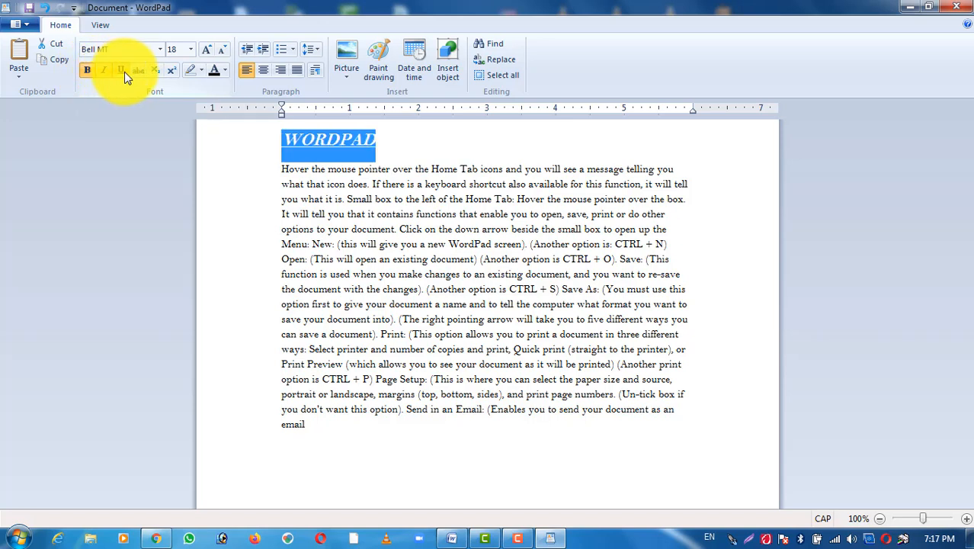
click(341, 135)
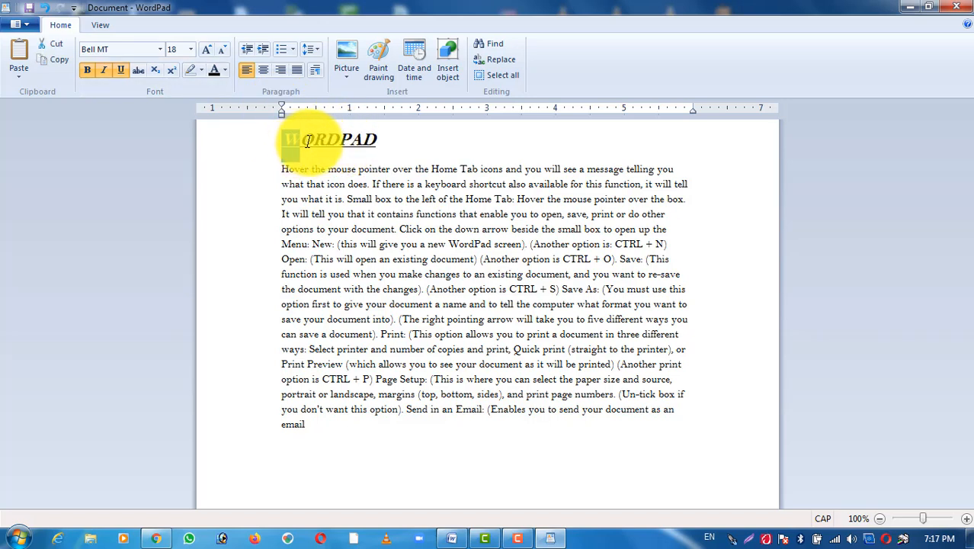
Step: Apply strikethrough to the whole WORDPAD heading
drag(283, 141, 379, 139)
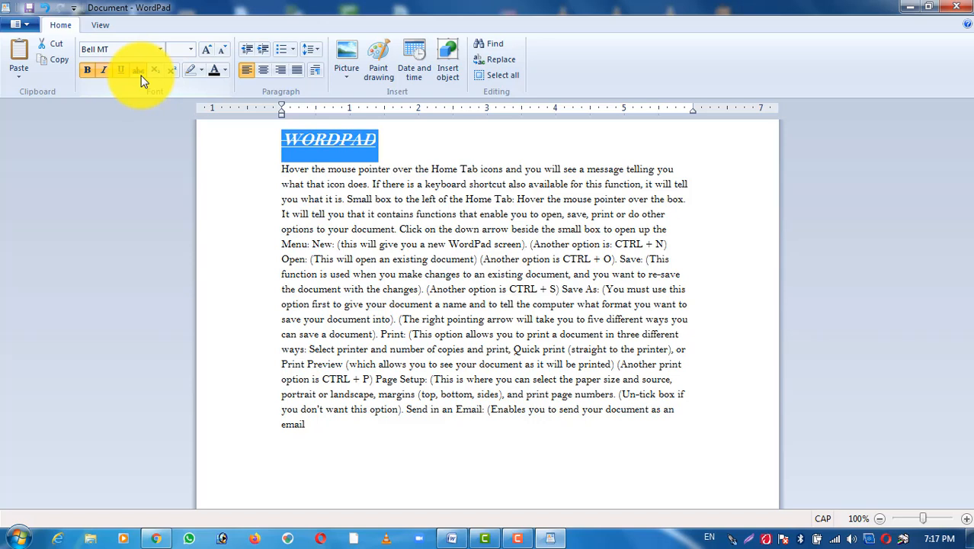
click(308, 145)
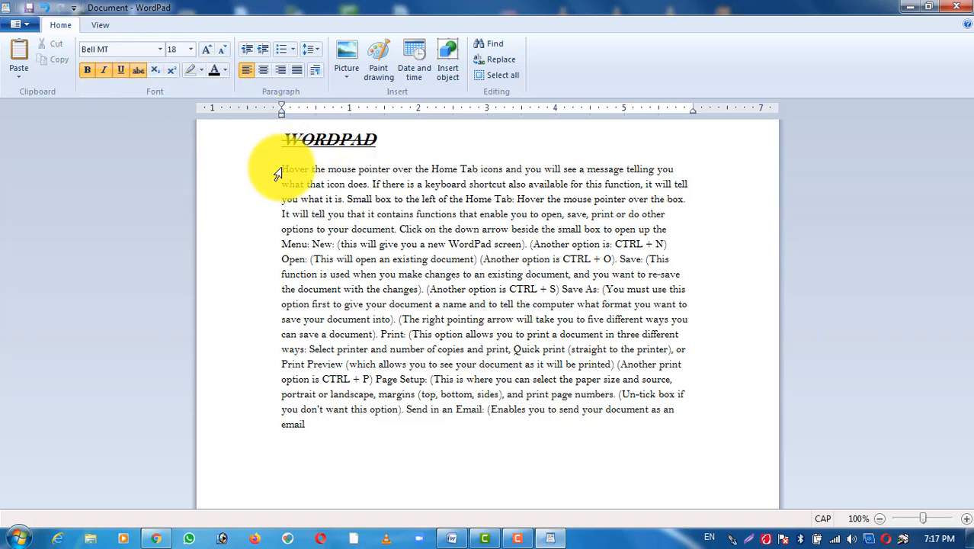
Step: Enlarge the body paragraph below the heading with Grow font, and set its font size to 20
drag(279, 170, 516, 461)
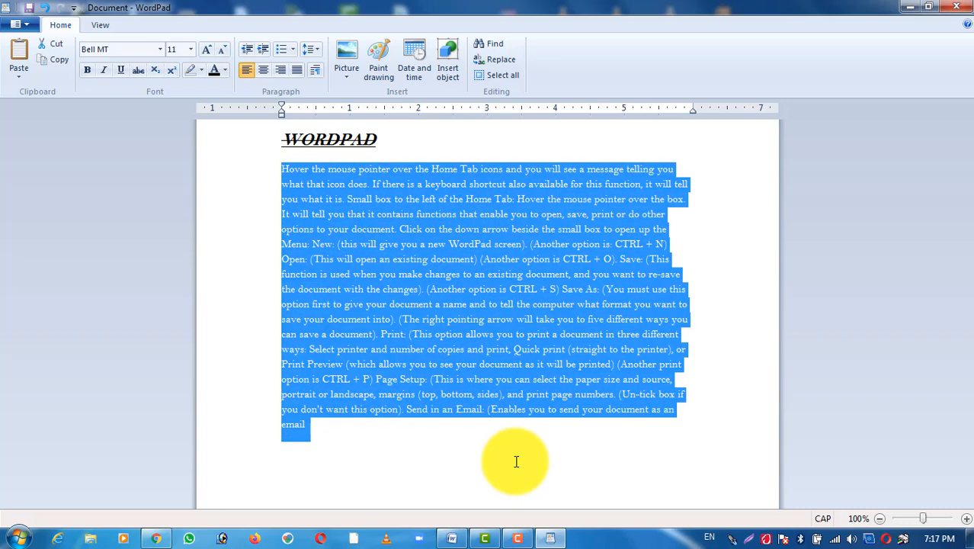
click(210, 51)
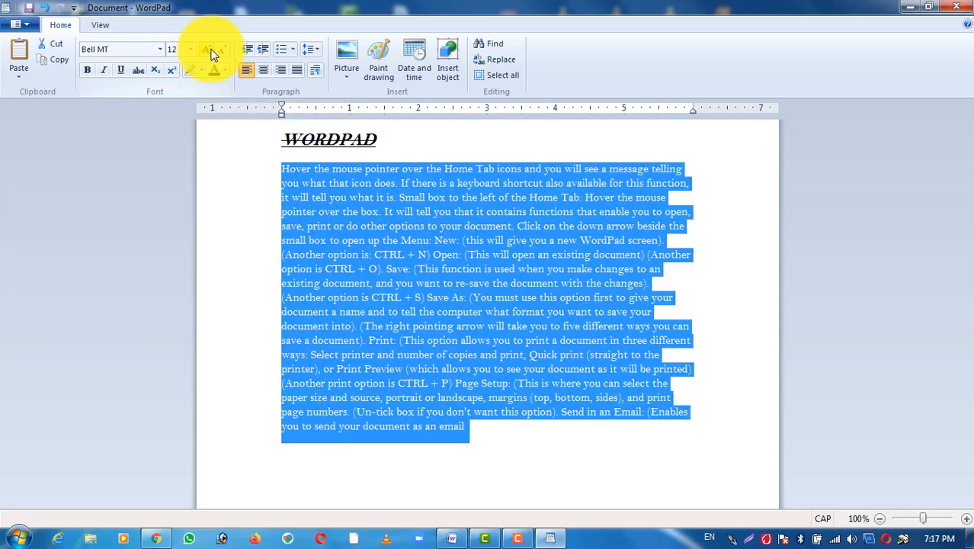
click(213, 52)
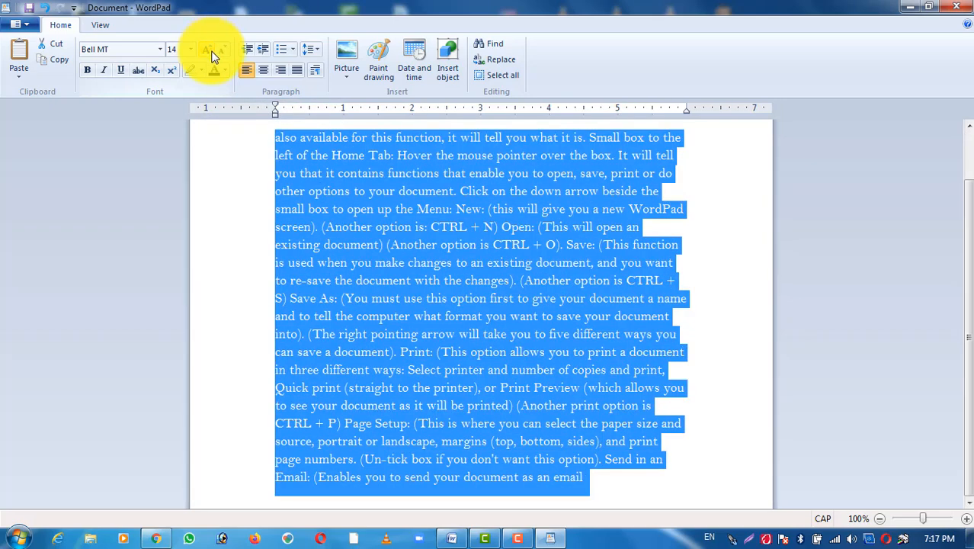
click(192, 52)
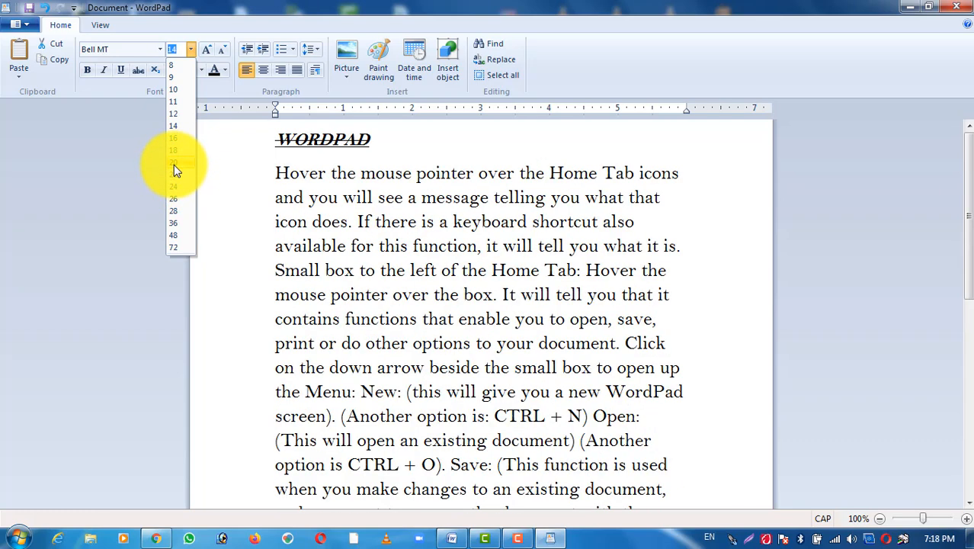
click(173, 163)
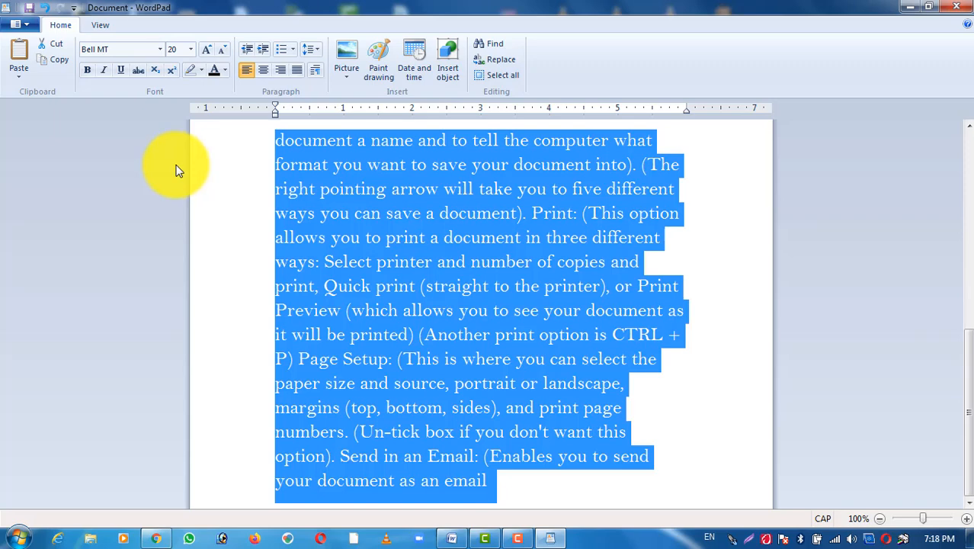
click(468, 238)
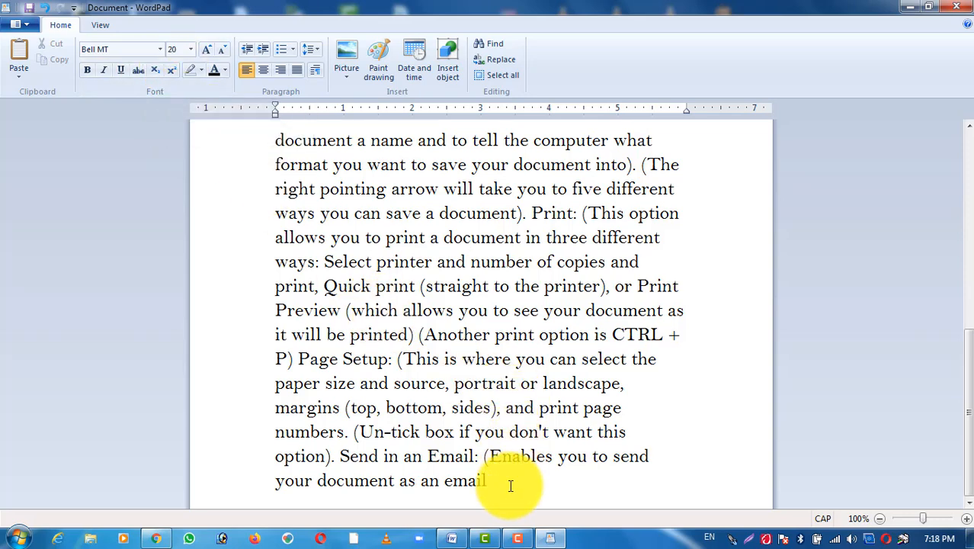
Step: Add a new line reading H2O in capital letters below the body paragraph
key(Return)
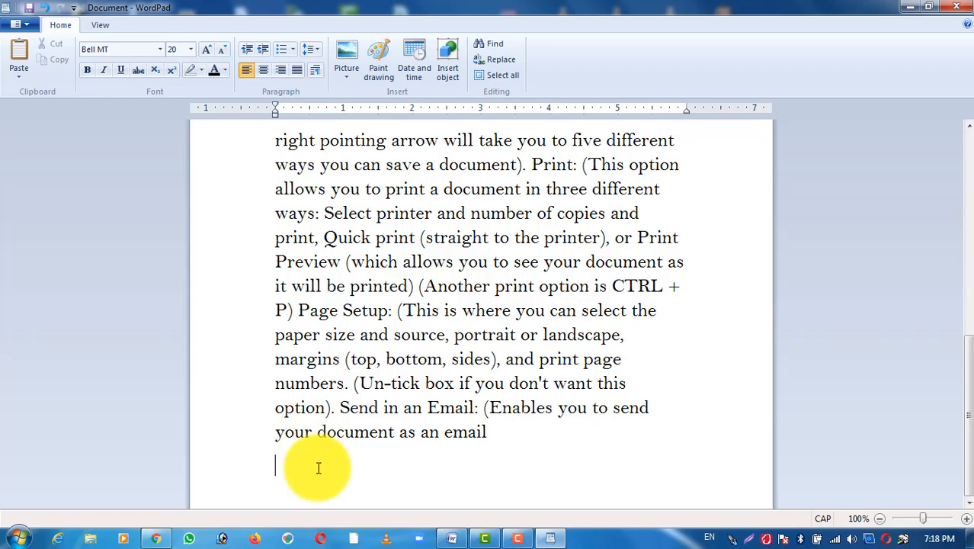
key(Caps_Lock)
text(h2)
key(BackSpace)
key(BackSpace)
key(Caps_Lock)
text(H20)
key(BackSpace)
text(O)
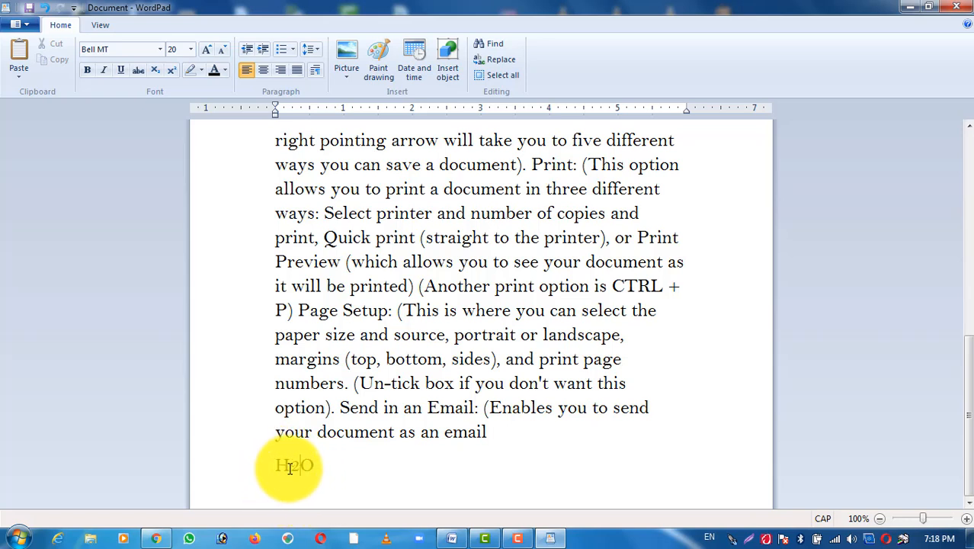
Step: Format the 2 in H2O as subscript
click(291, 465)
drag(291, 466, 300, 466)
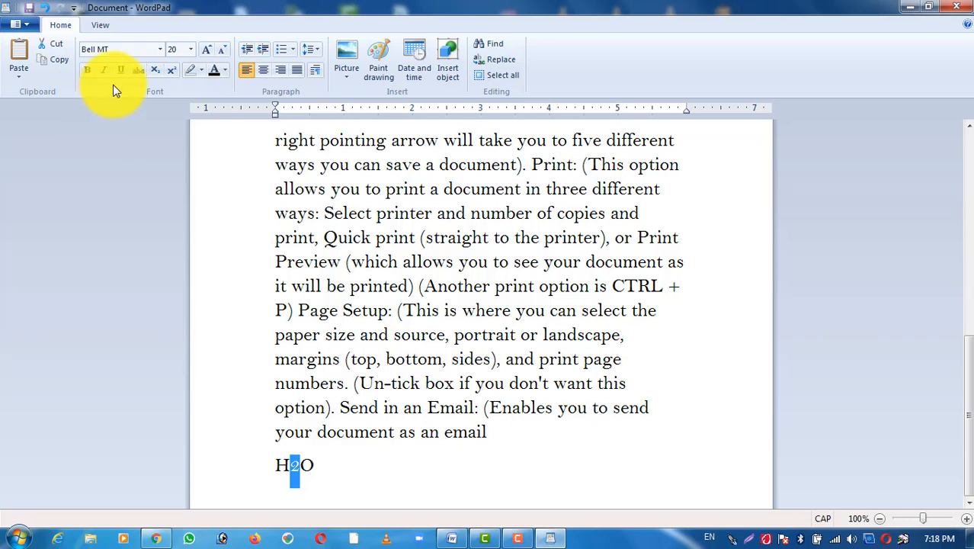
click(155, 74)
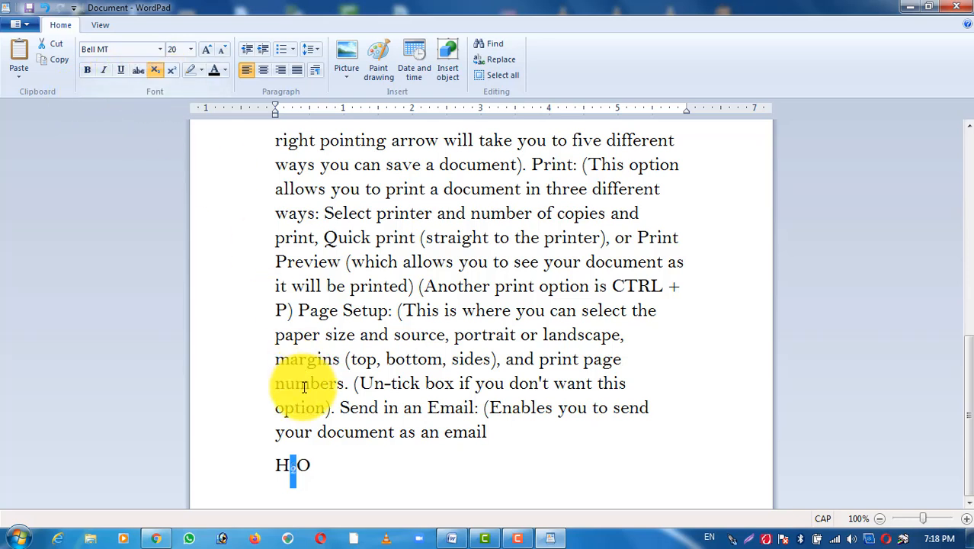
Step: Add a new line reading A2+B2 below the H2O line
click(328, 468)
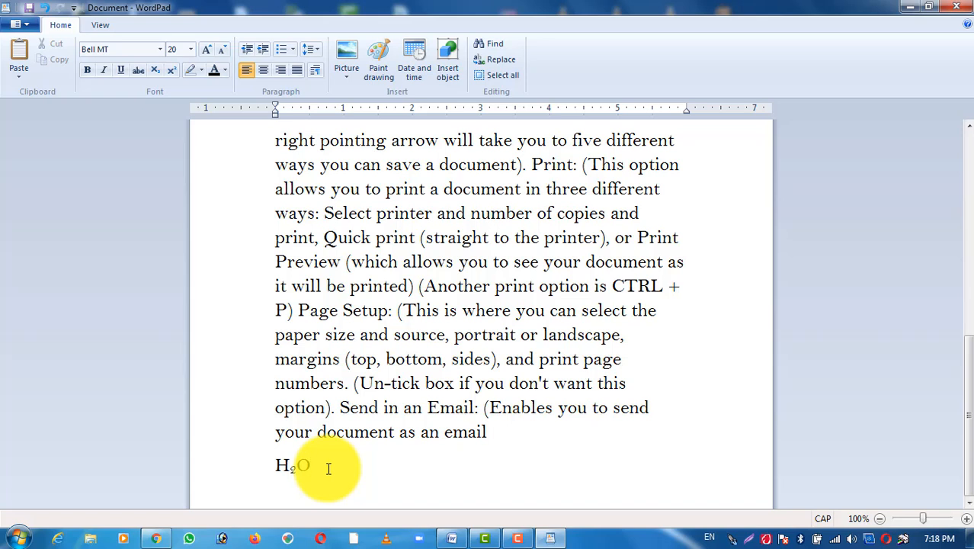
key(Return)
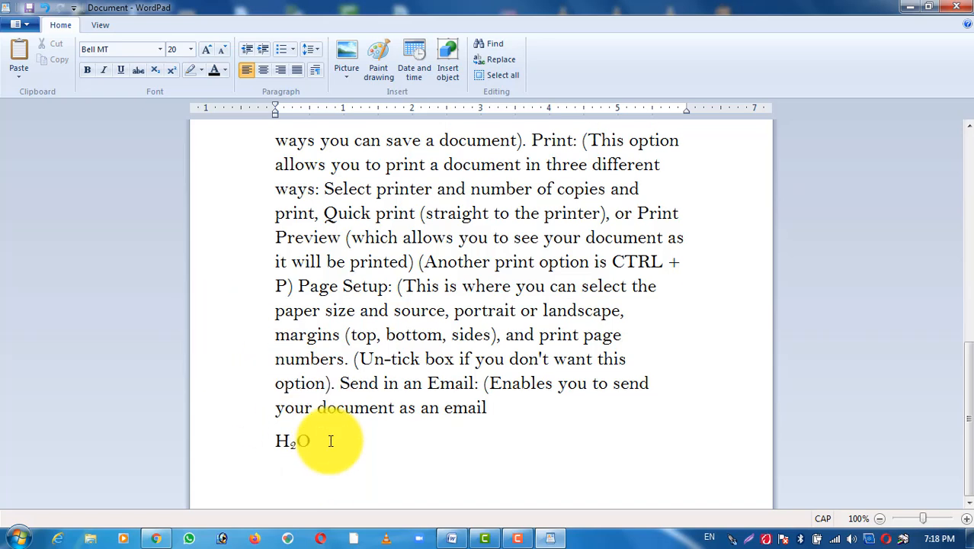
text(A2+B2)
Step: Format both 2s in the A2+B2 line as superscript
click(289, 476)
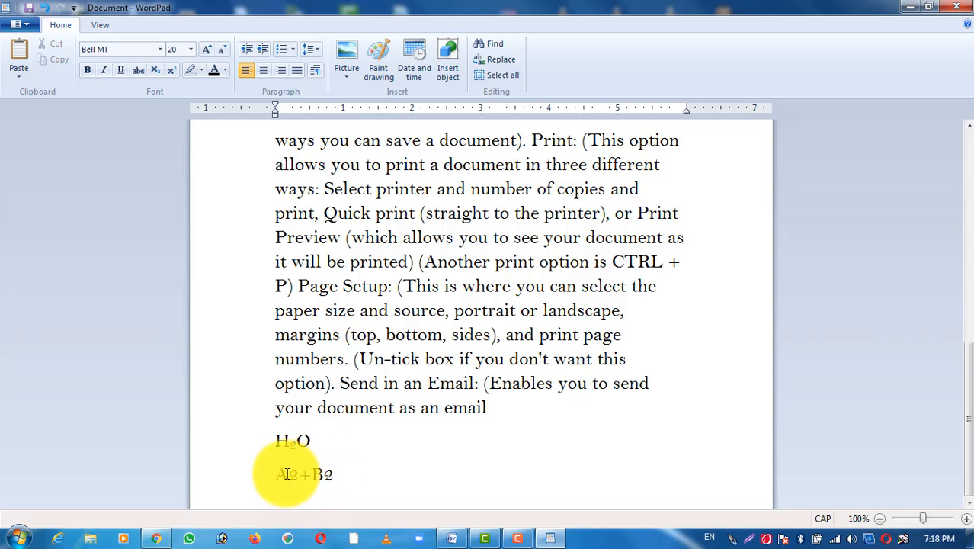
drag(288, 475, 299, 475)
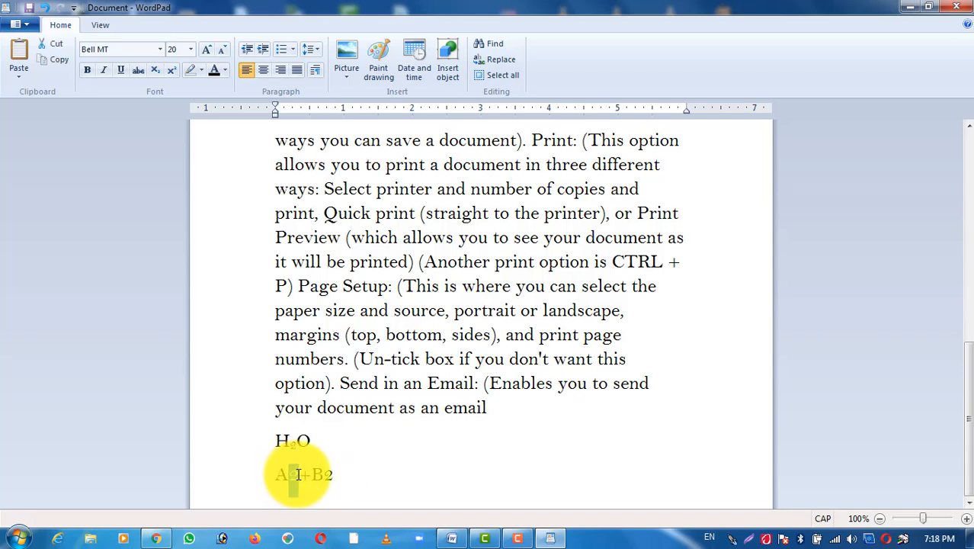
click(168, 68)
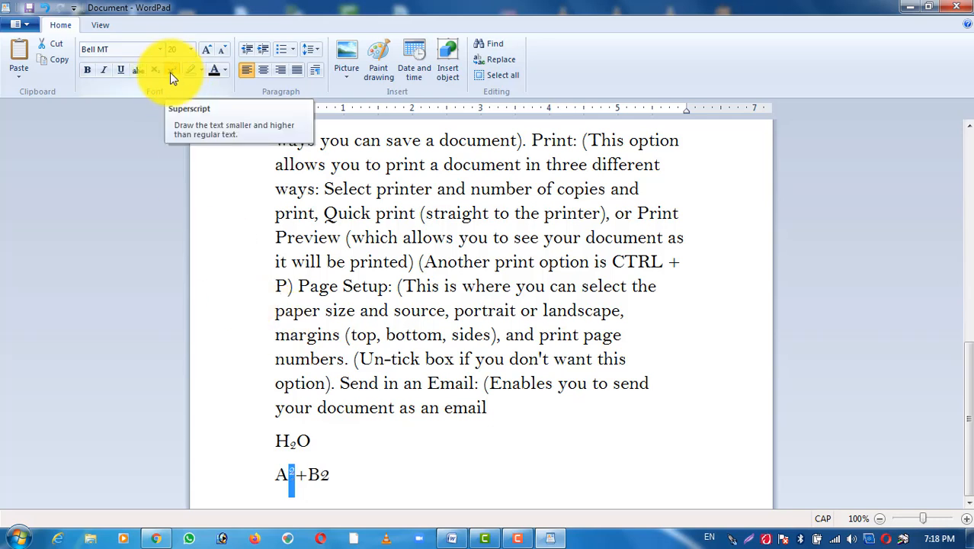
click(320, 474)
double_click(320, 473)
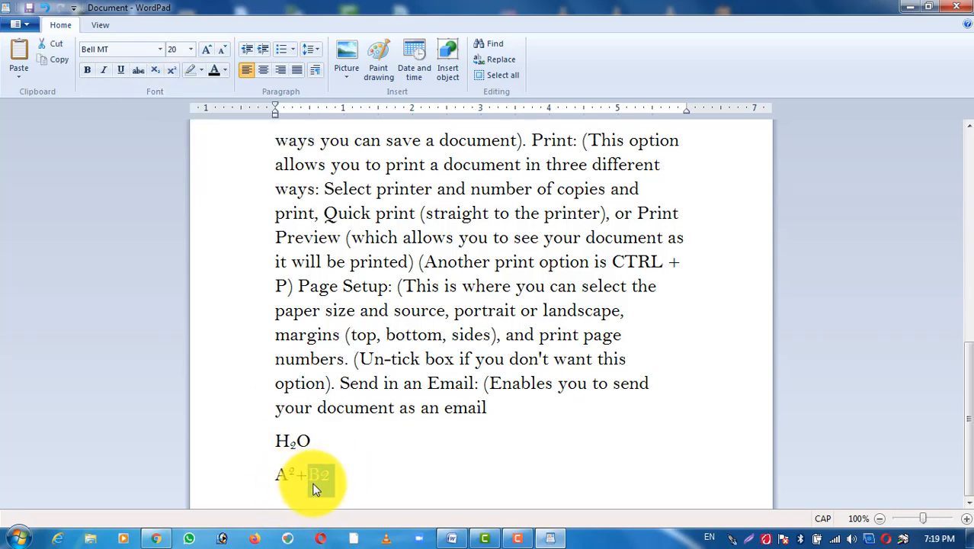
drag(320, 474, 331, 474)
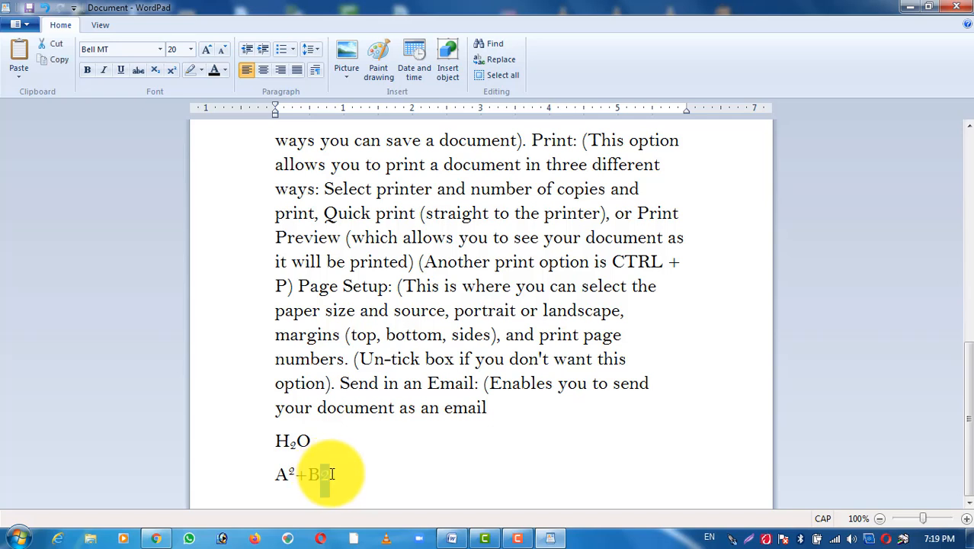
click(170, 69)
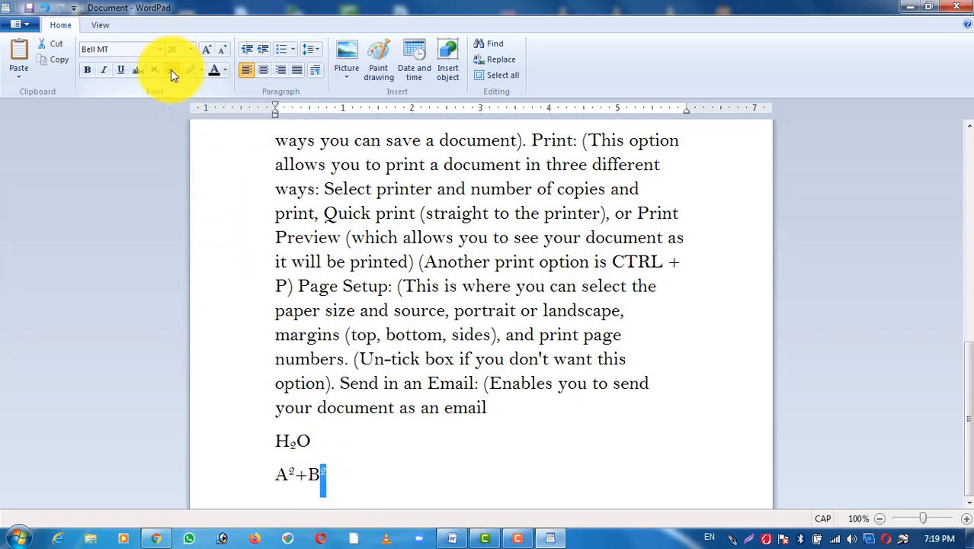
click(343, 442)
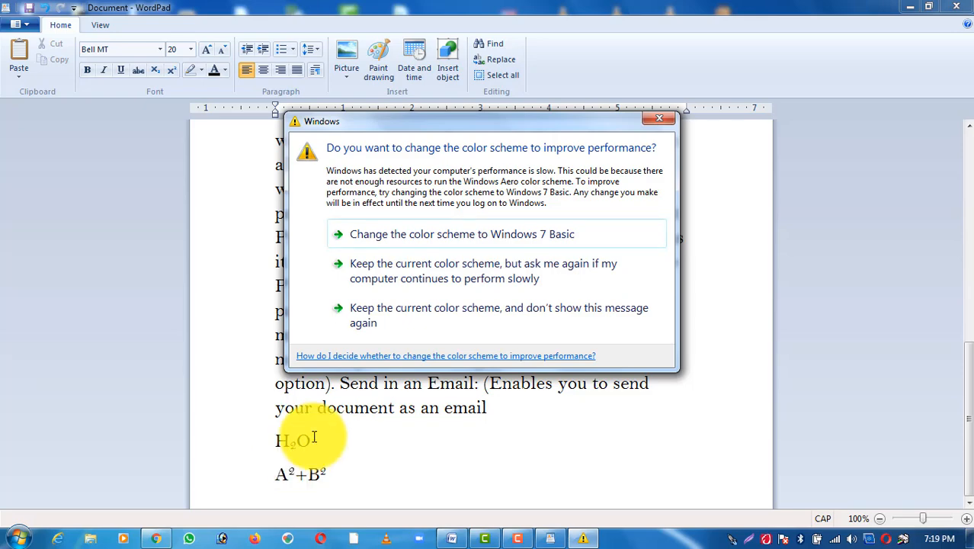
Step: Keep the current Windows color scheme and stop the performance message from being shown again
click(532, 307)
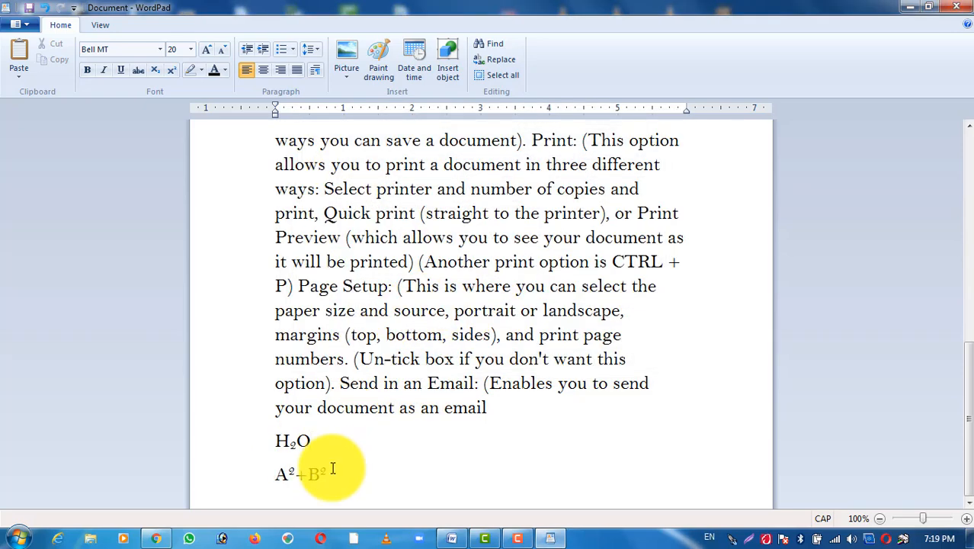
Step: Highlight the first sentence of the body paragraph, ending in "what that icon does.", in yellow
scroll(333, 467, up, 10)
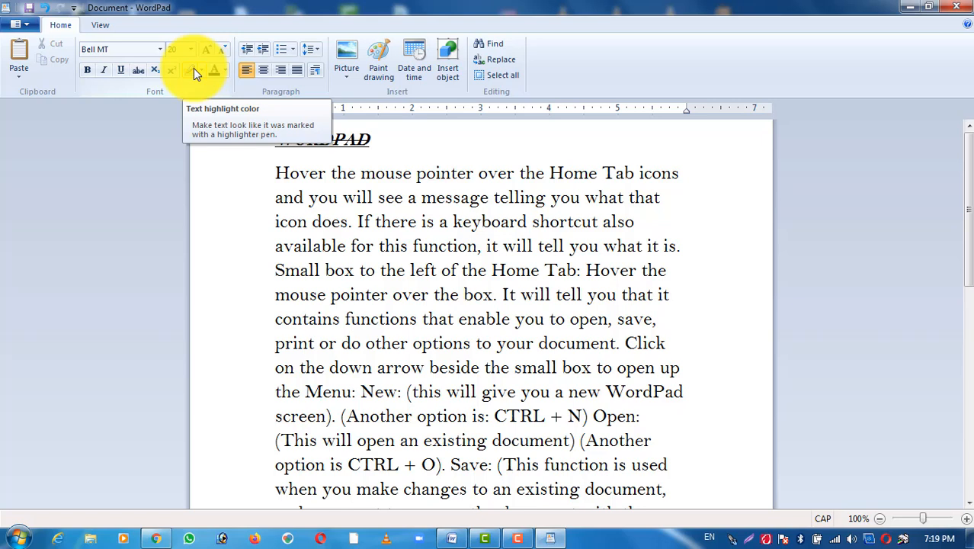
click(276, 175)
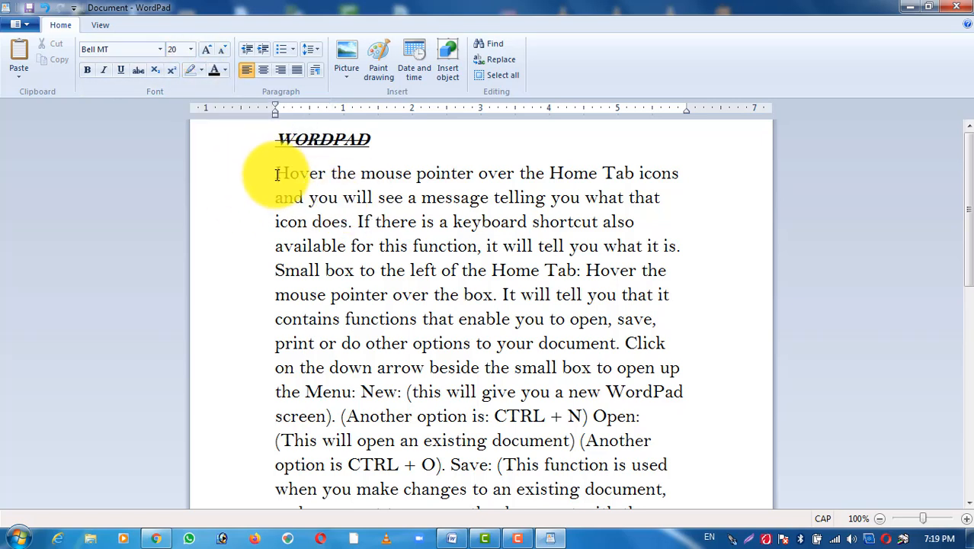
drag(277, 174, 358, 221)
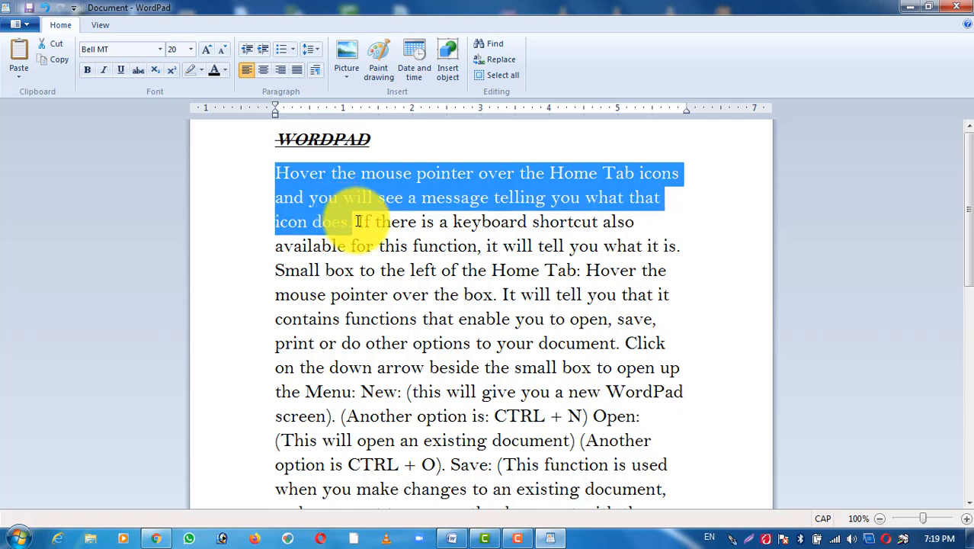
click(202, 71)
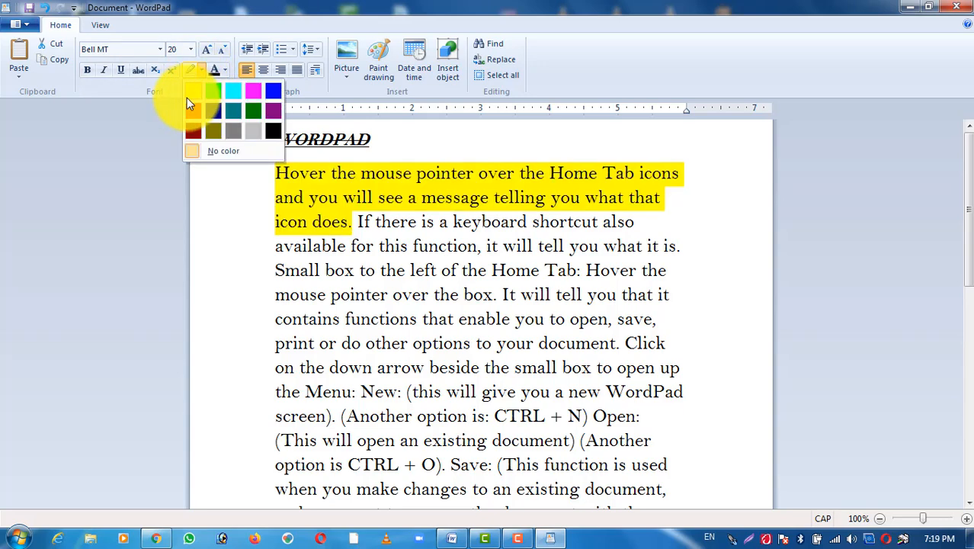
click(190, 98)
click(340, 276)
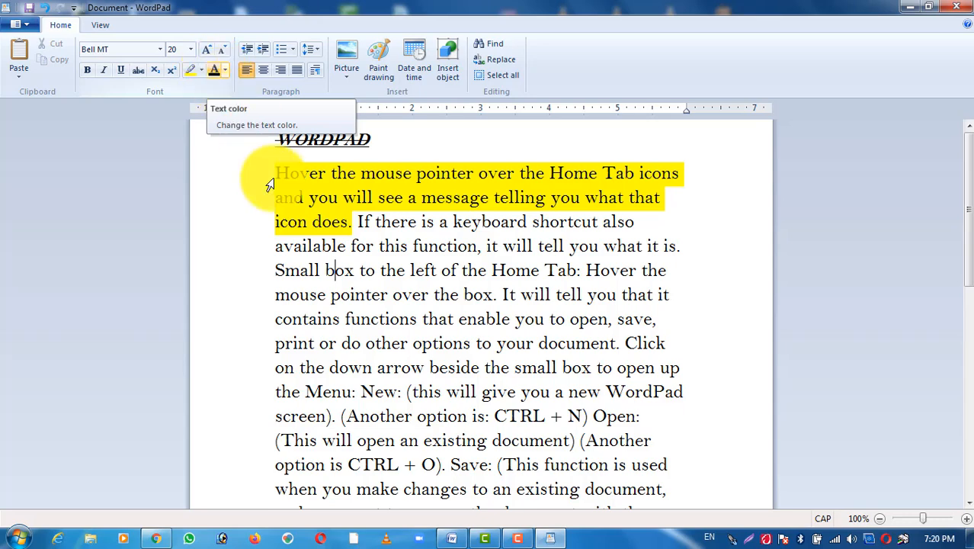
Step: Change the text color of the WORDPAD heading to red
scroll(327, 246, down, 3)
scroll(327, 246, up, 3)
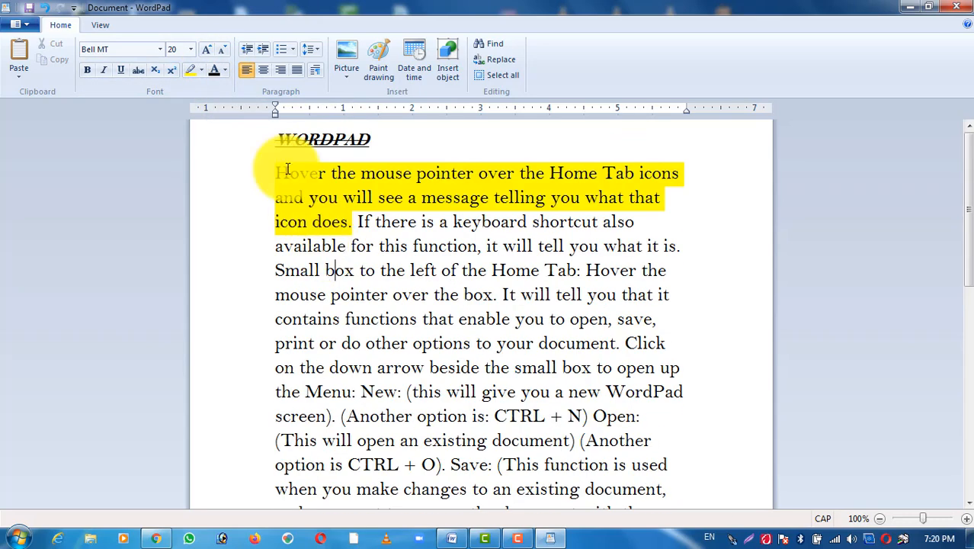
drag(276, 137, 370, 140)
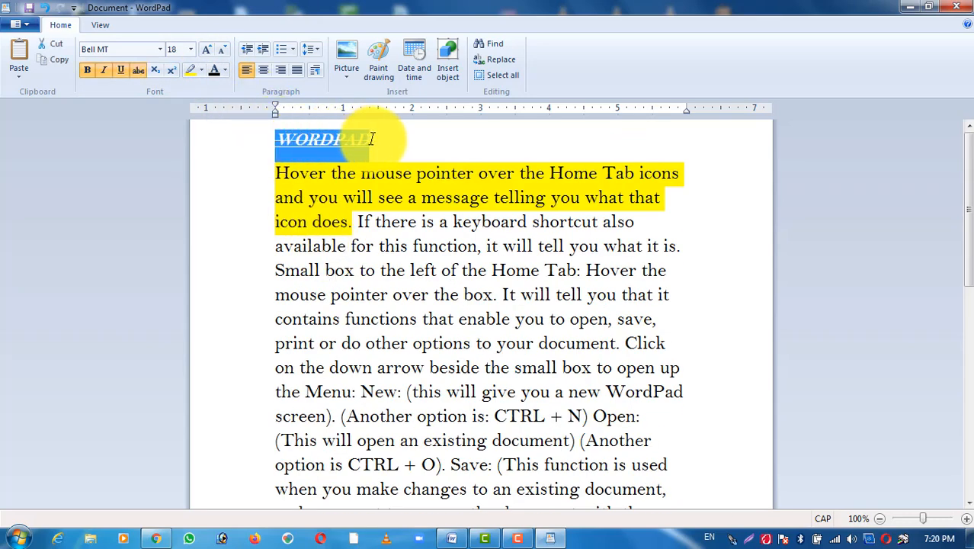
click(225, 69)
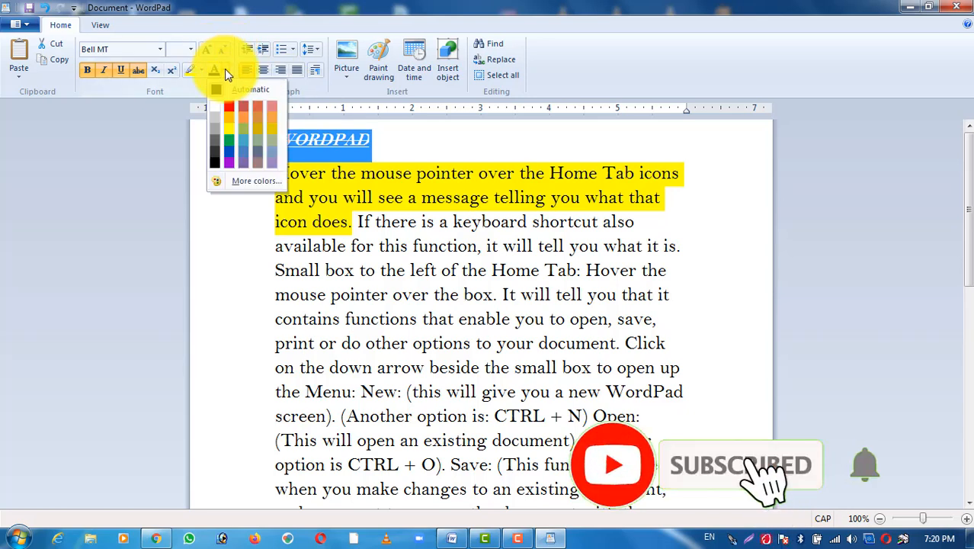
click(228, 106)
click(397, 223)
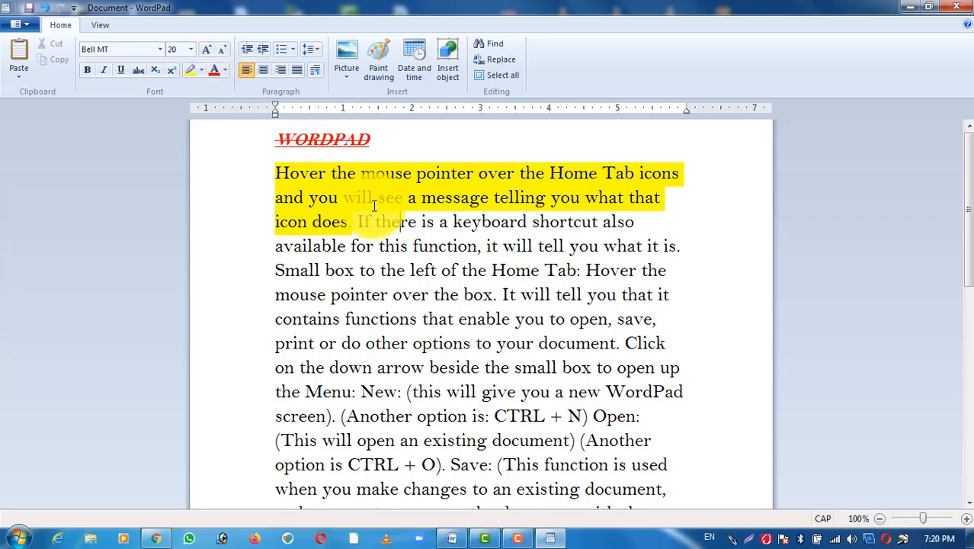
Step: Center the whole body paragraph below the heading, through "your document as an email"
scroll(374, 206, down, 1)
scroll(374, 205, down, 3)
scroll(374, 206, up, 4)
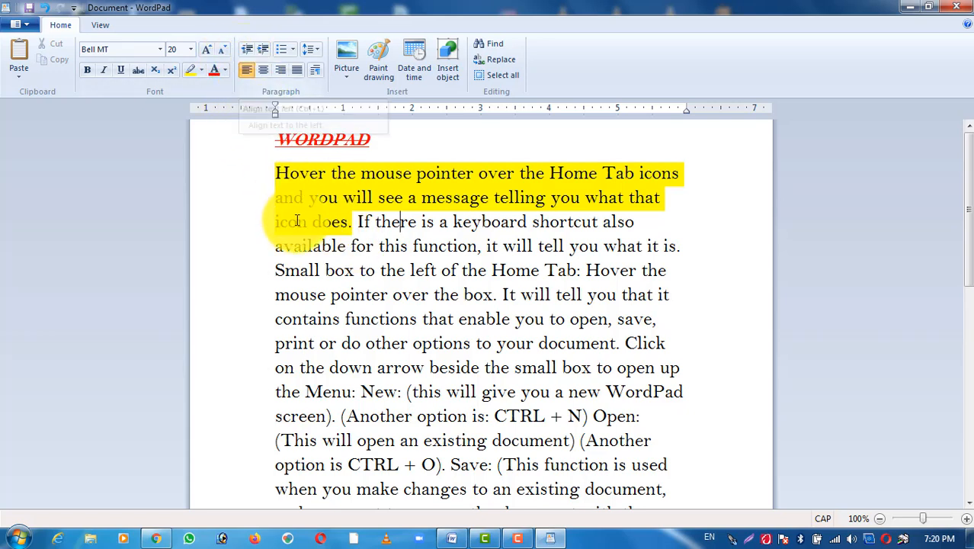
drag(275, 173, 474, 406)
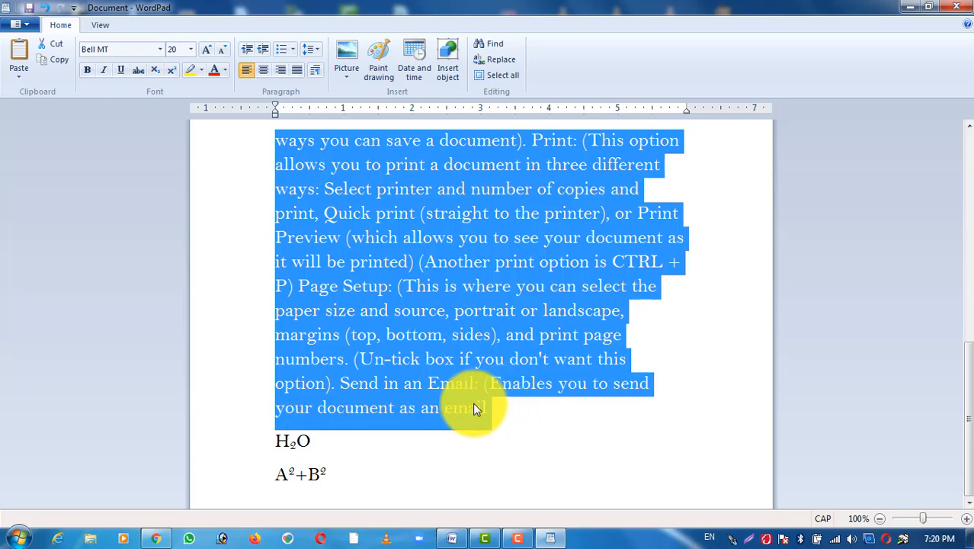
click(263, 70)
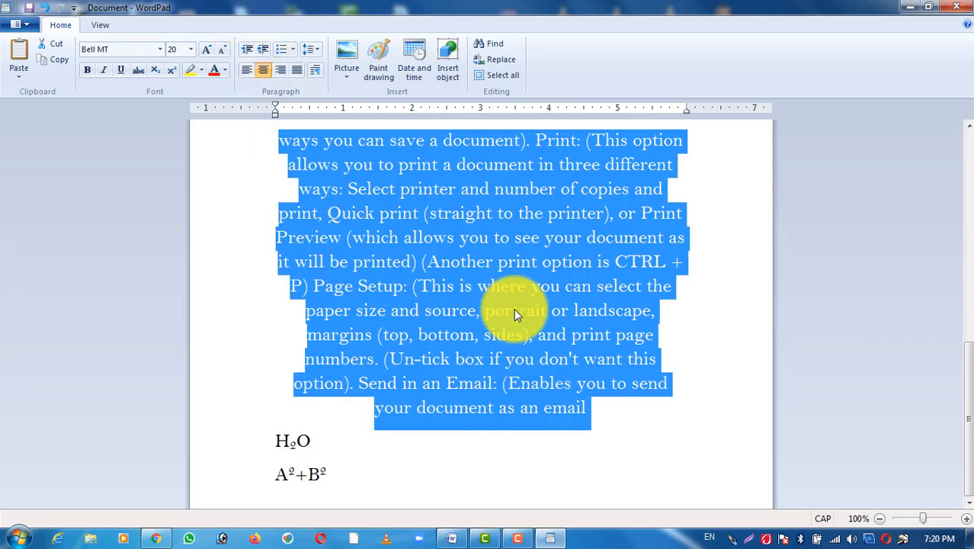
scroll(513, 310, up, 5)
scroll(514, 309, up, 1)
scroll(515, 314, down, 2)
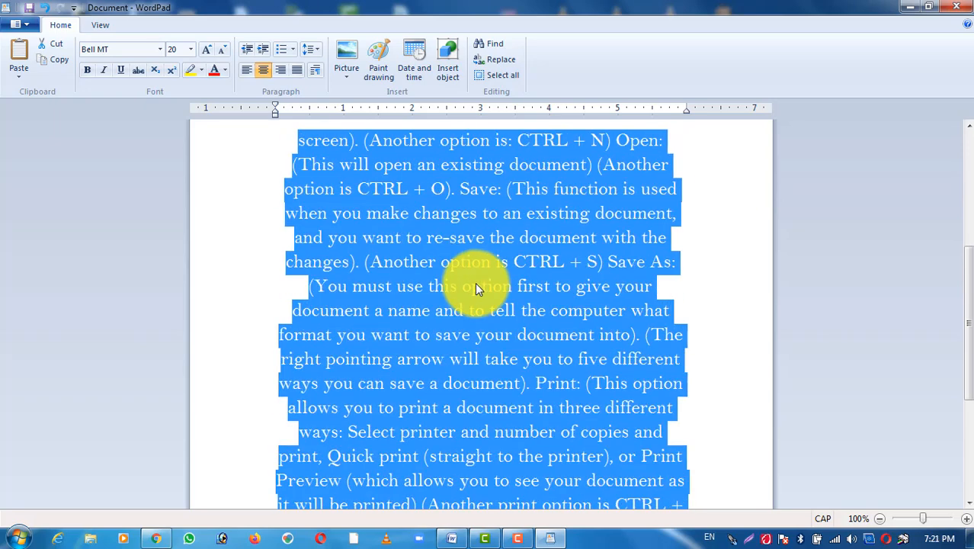
Step: Right-align the body paragraph and move its right indent slightly outward
click(280, 70)
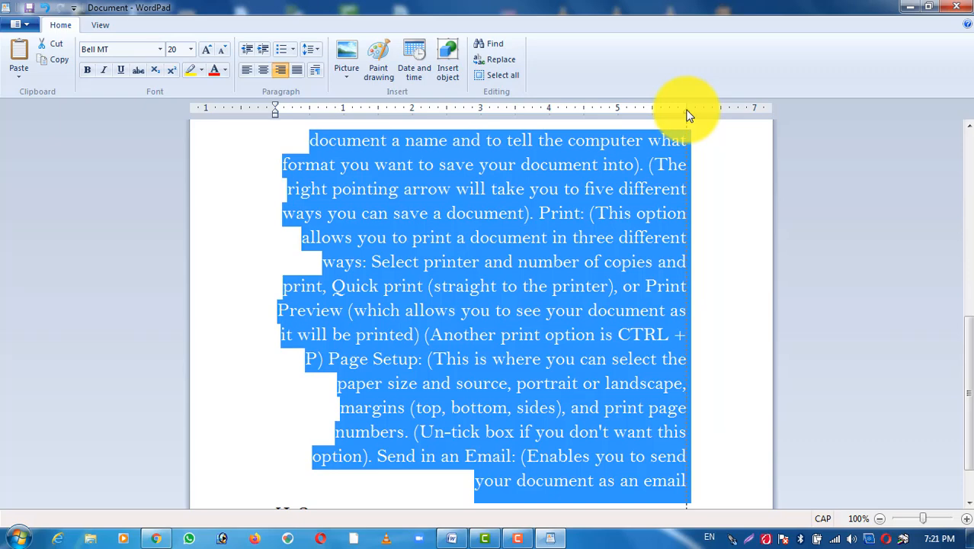
click(651, 232)
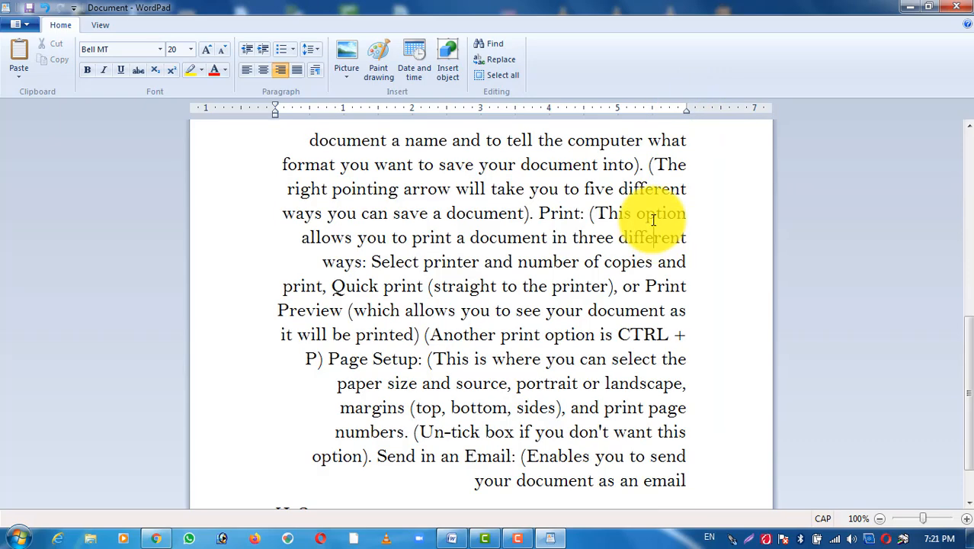
drag(690, 114, 691, 113)
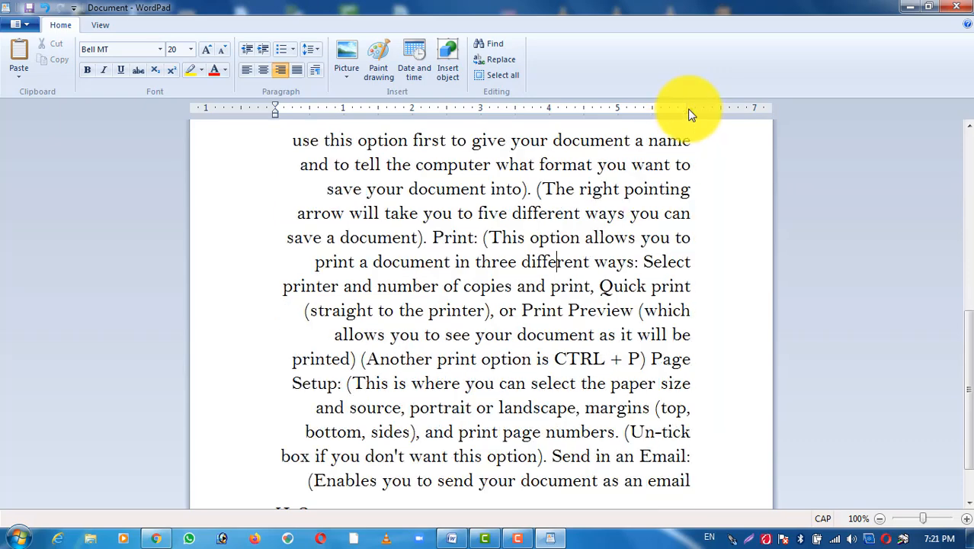
Step: Justify the body paragraph down to "your document as an email"
scroll(354, 222, up, 6)
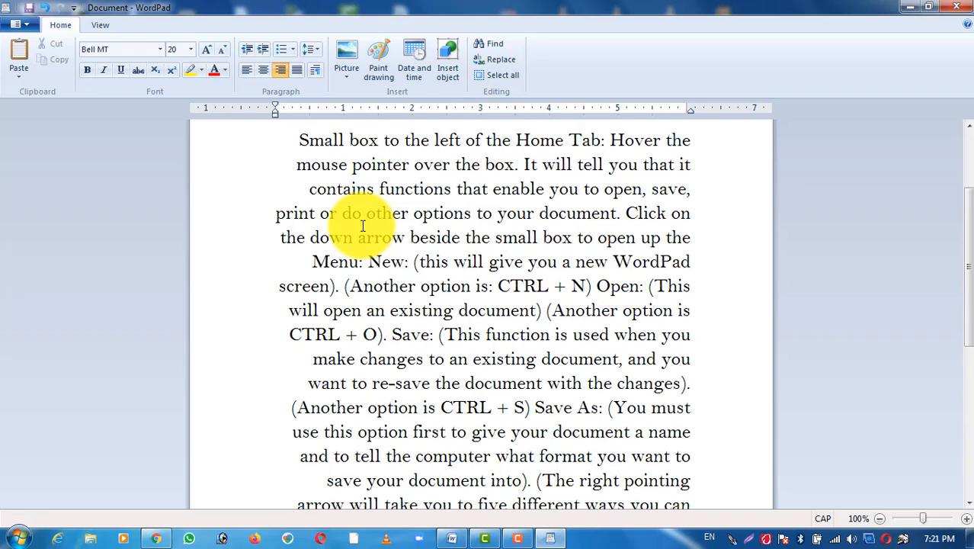
drag(282, 176, 316, 423)
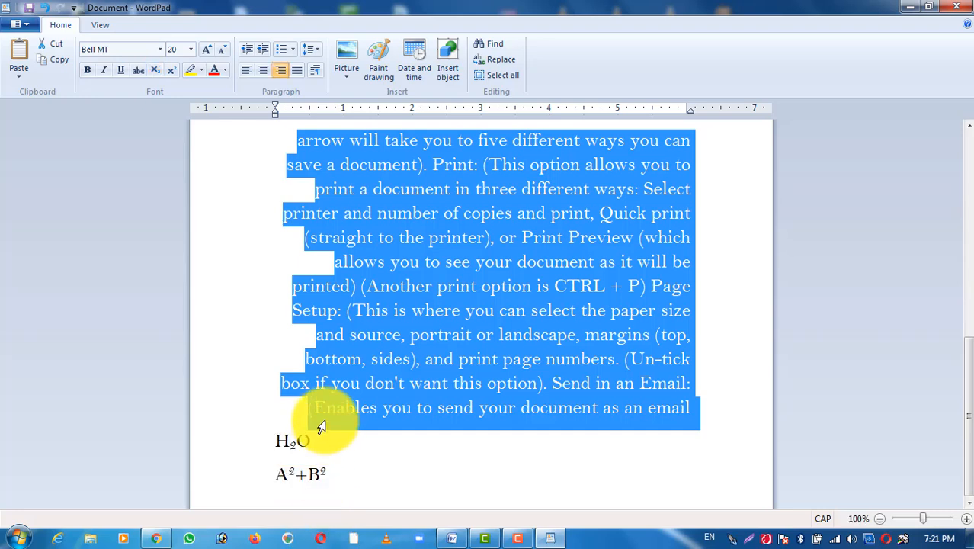
click(292, 68)
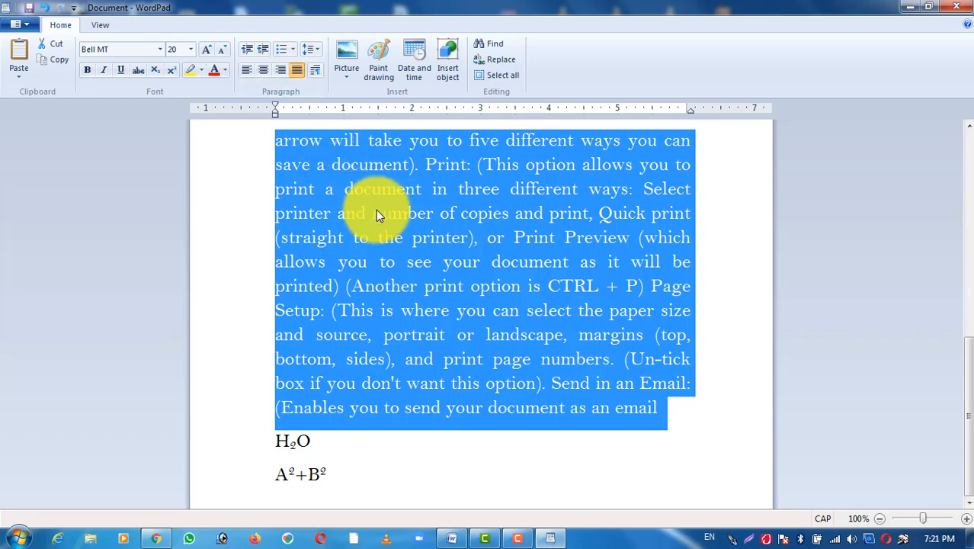
click(413, 247)
scroll(414, 247, up, 4)
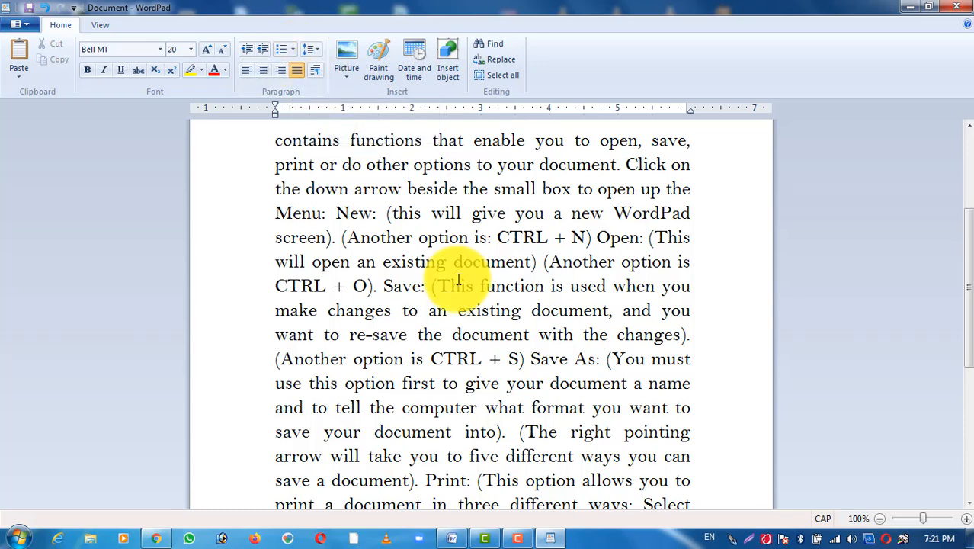
Step: Add a line reading fRUTS below the A2+B2 line, followed by an empty line
scroll(451, 279, down, 4)
click(343, 478)
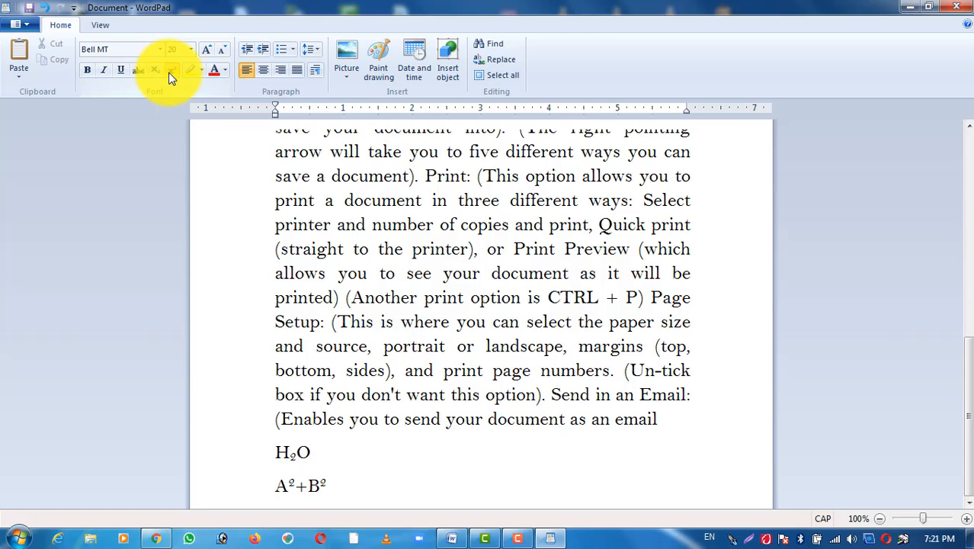
key(Return)
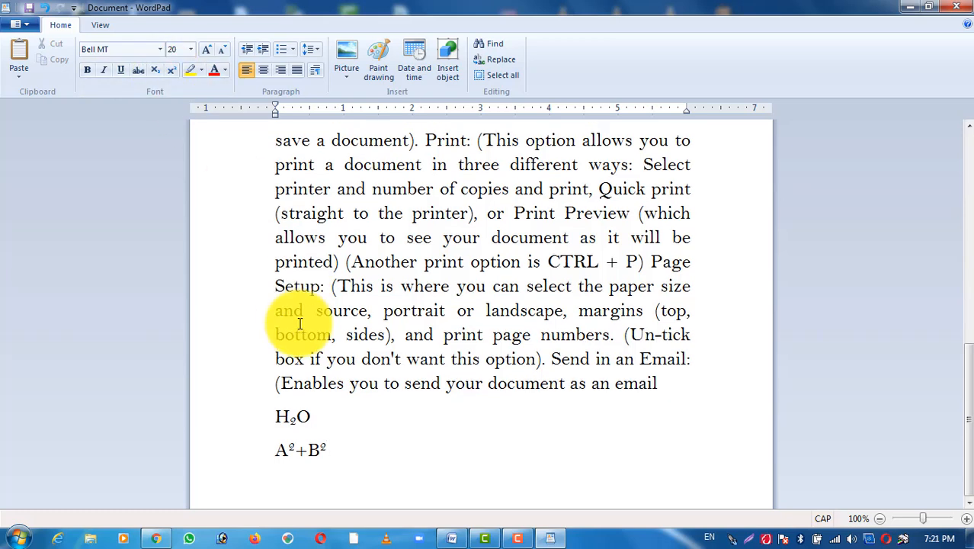
text(fRUTS)
key(Return)
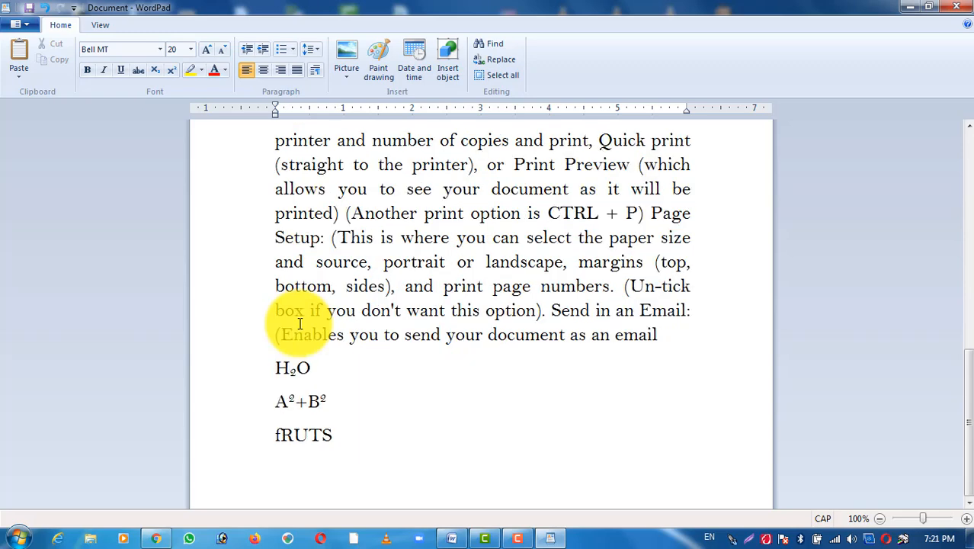
text(1)
key(BackSpace)
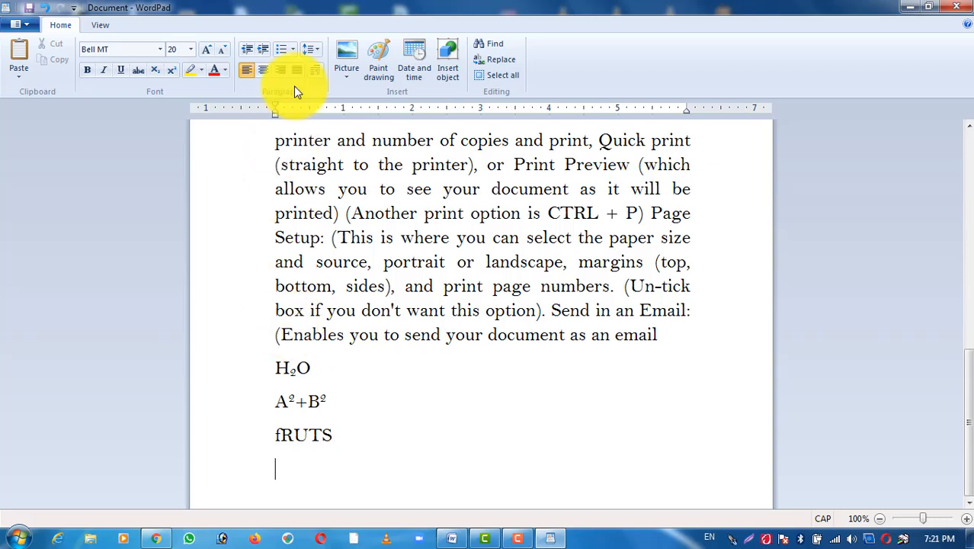
Step: Start an uppercase-letter list (A, B, C) below fRUTS and enter Bannana as its first item
click(293, 49)
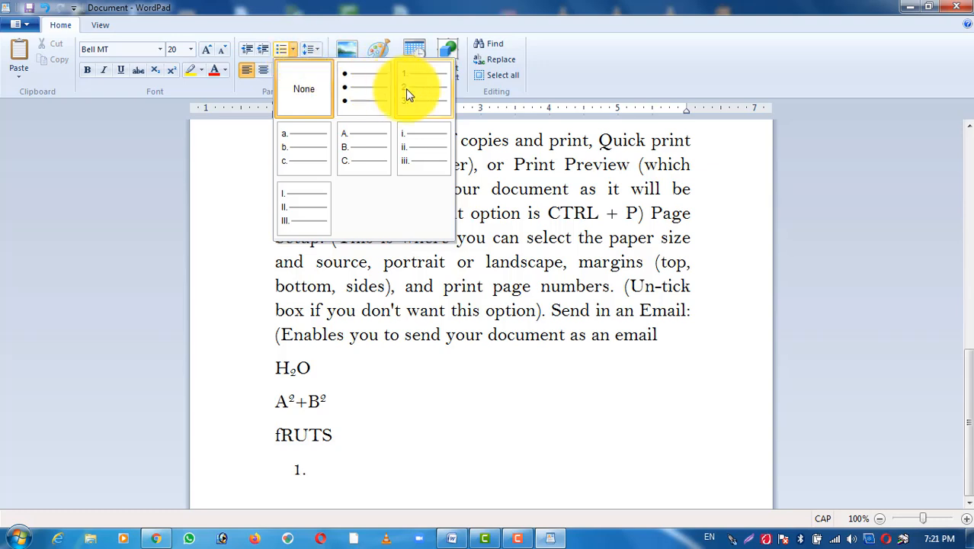
click(360, 151)
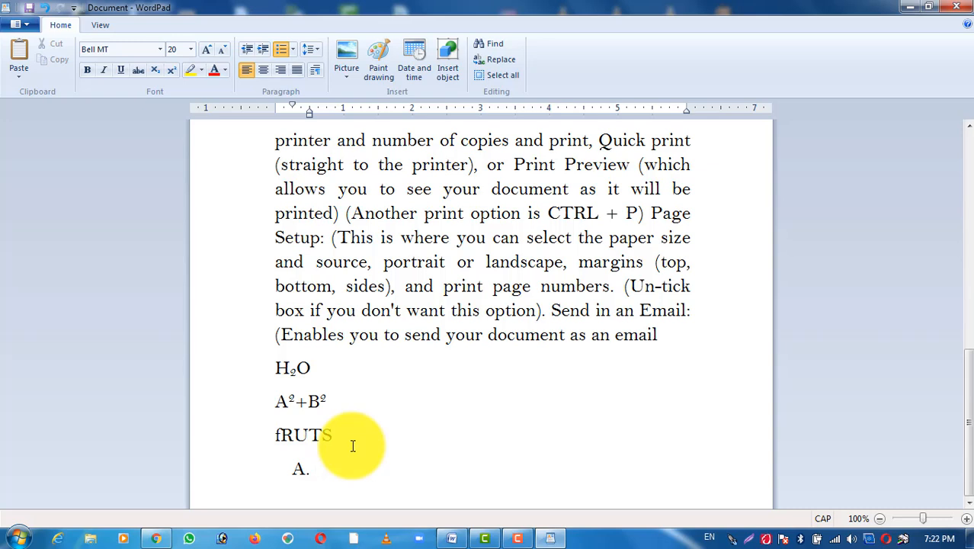
text(BAN)
key(BackSpace)
key(BackSpace)
key(Caps_Lock)
text(annana)
key(Return)
Step: Add Apple and Orange as the second and third items of the list
text(Apple)
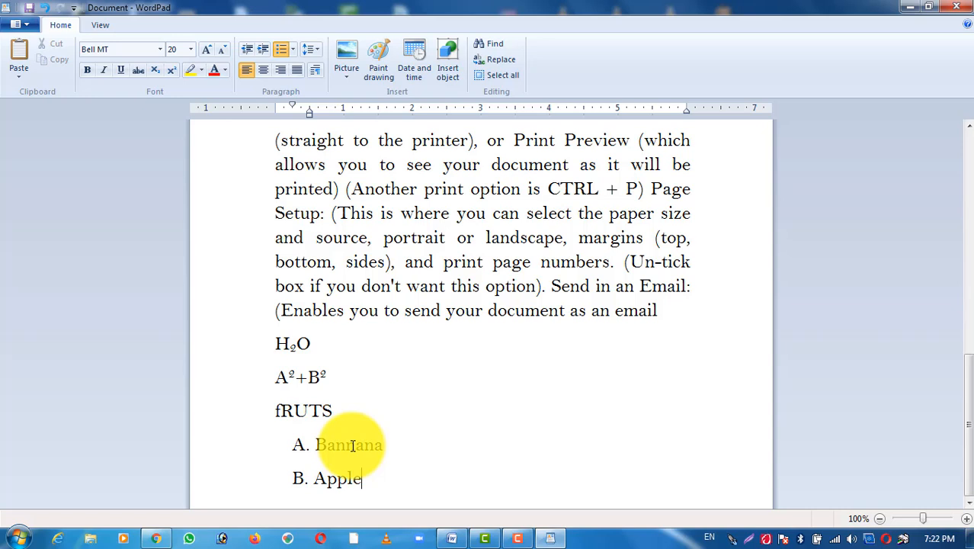
key(Return)
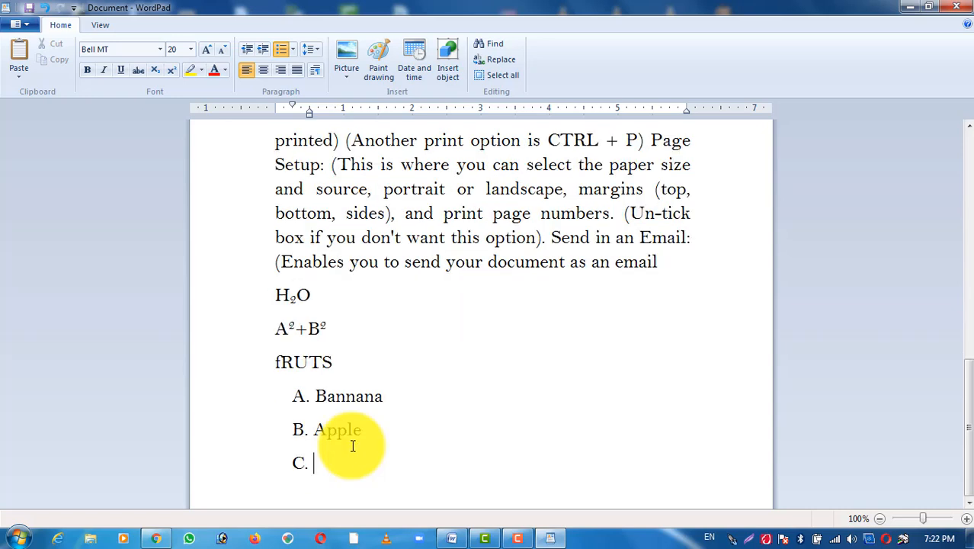
key(Caps_Lock)
key(Caps_Lock)
text(o)
key(Caps_Lock)
text(R)
key(BackSpace)
key(BackSpace)
text(O)
key(Caps_Lock)
text(range)
key(Return)
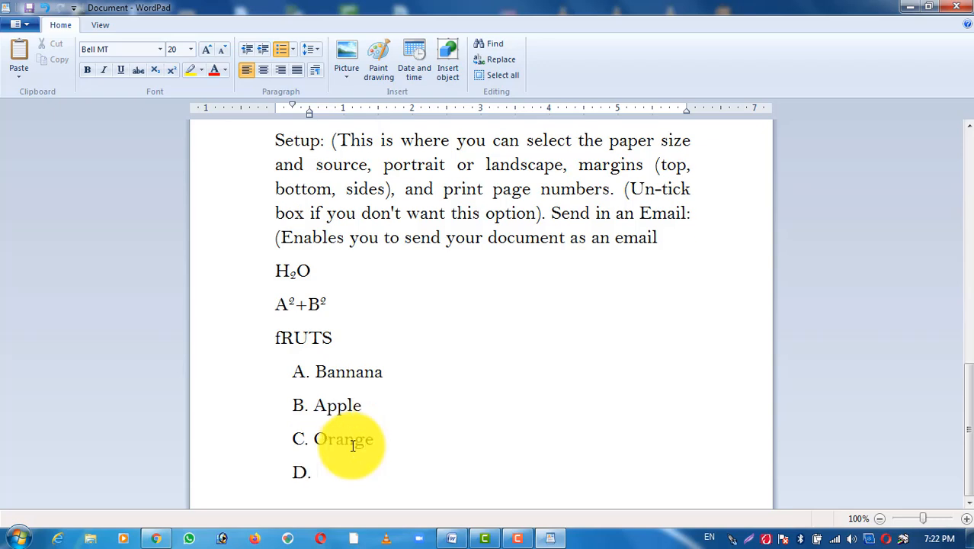
Step: Add a fourth list item reading s, end the list, and remove the stray text typed below it
text(s)
key(Return)
key(Return)
key(Return)
text(s)
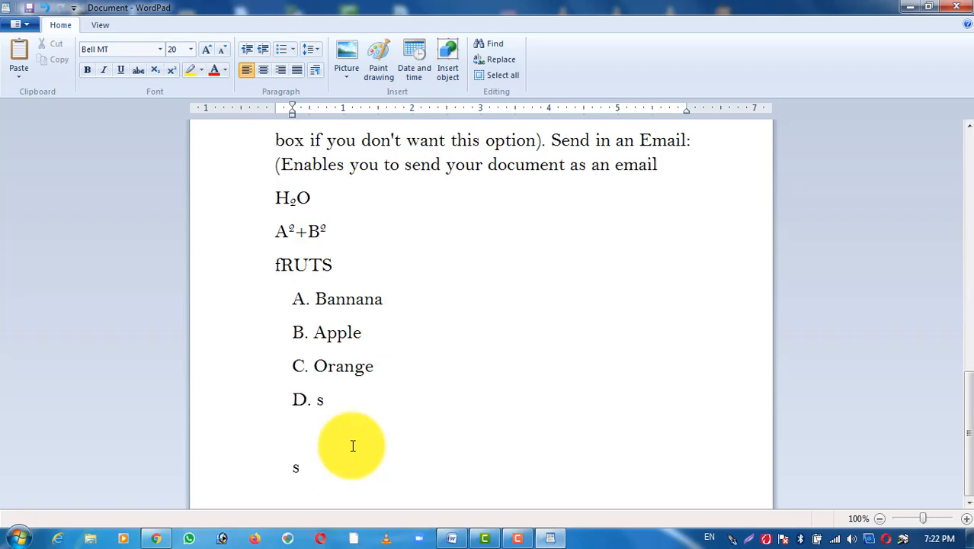
key(BackSpace)
key(BackSpace)
key(BackSpace)
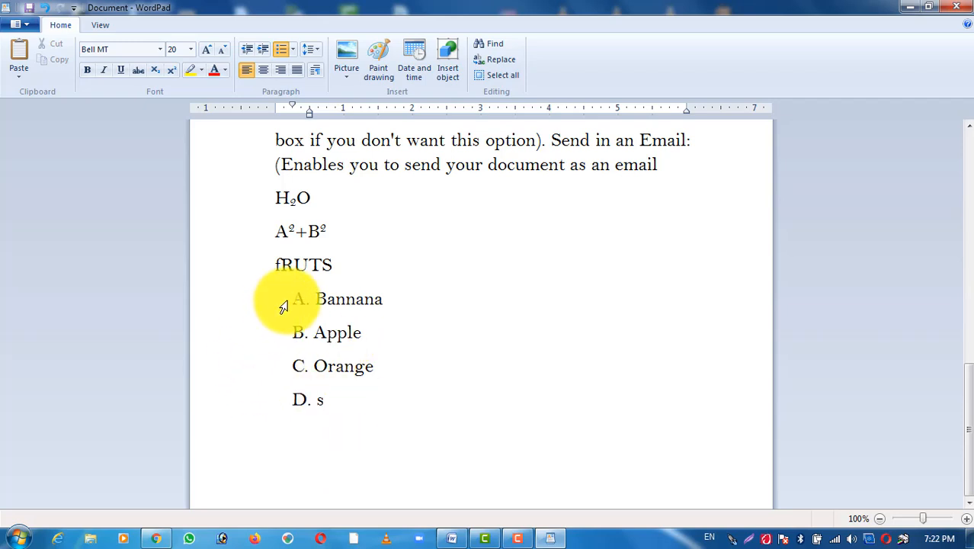
Step: Change the four fruit list items to the 1, 2, 3 numbering style
drag(282, 306, 289, 406)
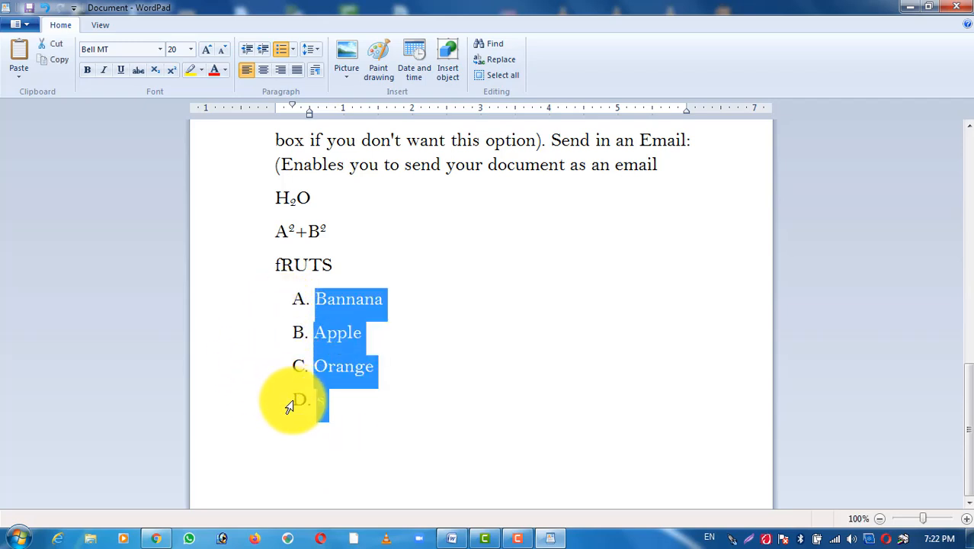
click(291, 52)
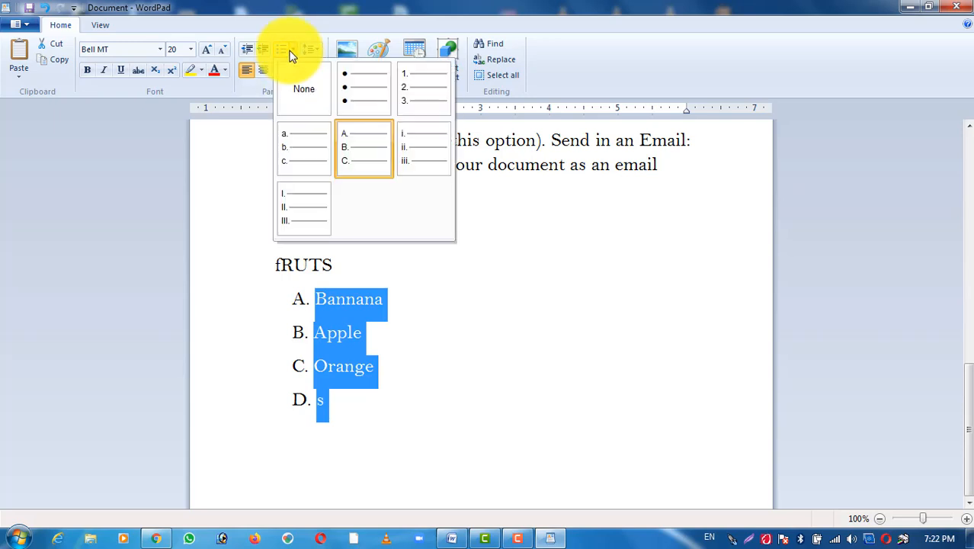
click(407, 88)
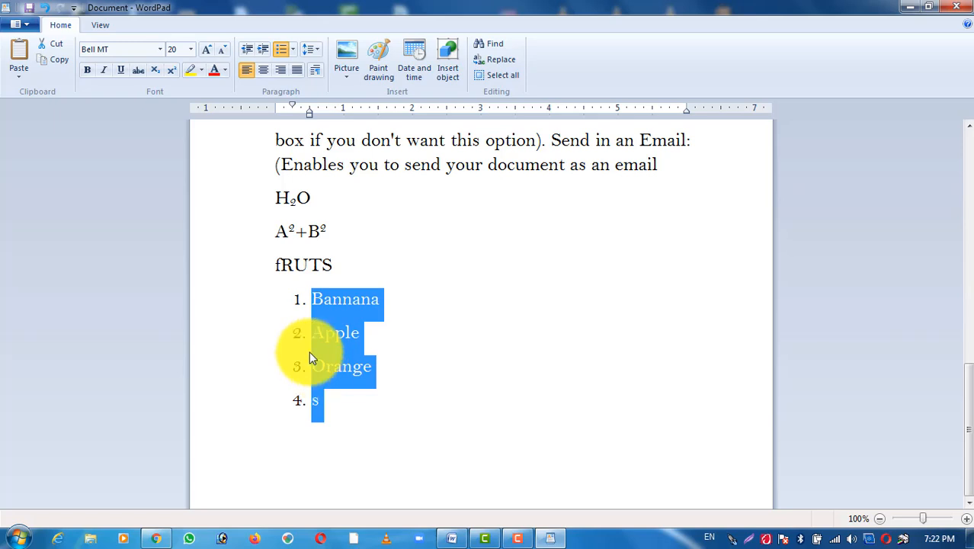
Step: Change the four fruit list items to lowercase Roman numerals (i, ii, iii)
click(294, 50)
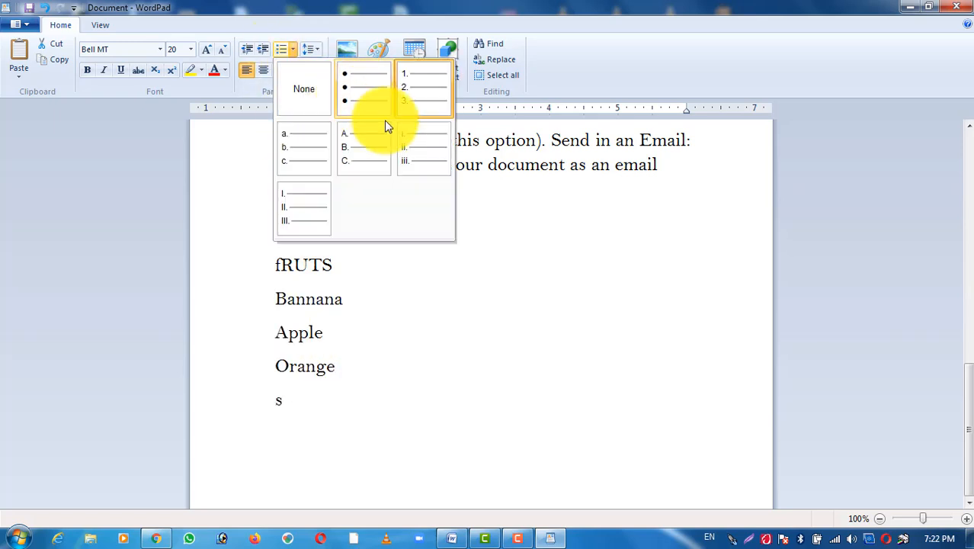
click(407, 151)
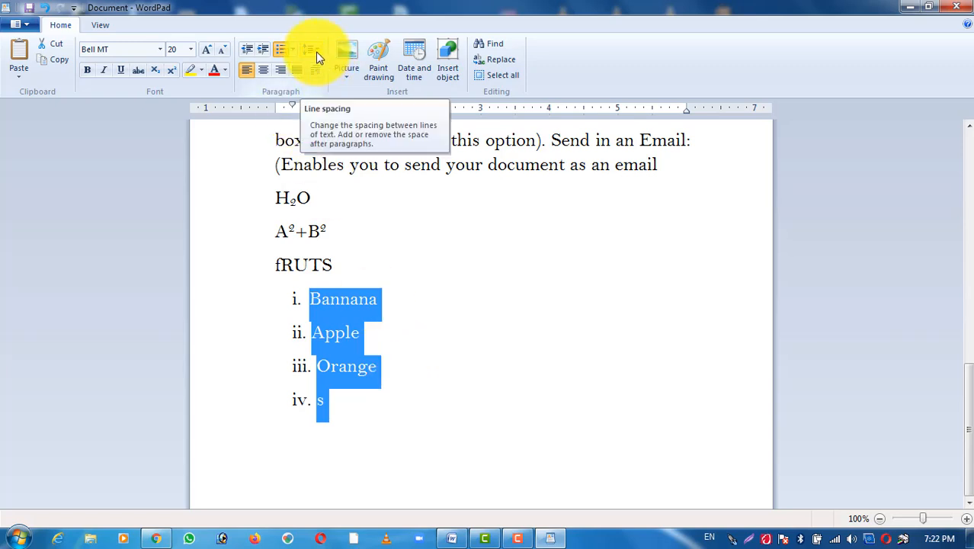
click(426, 335)
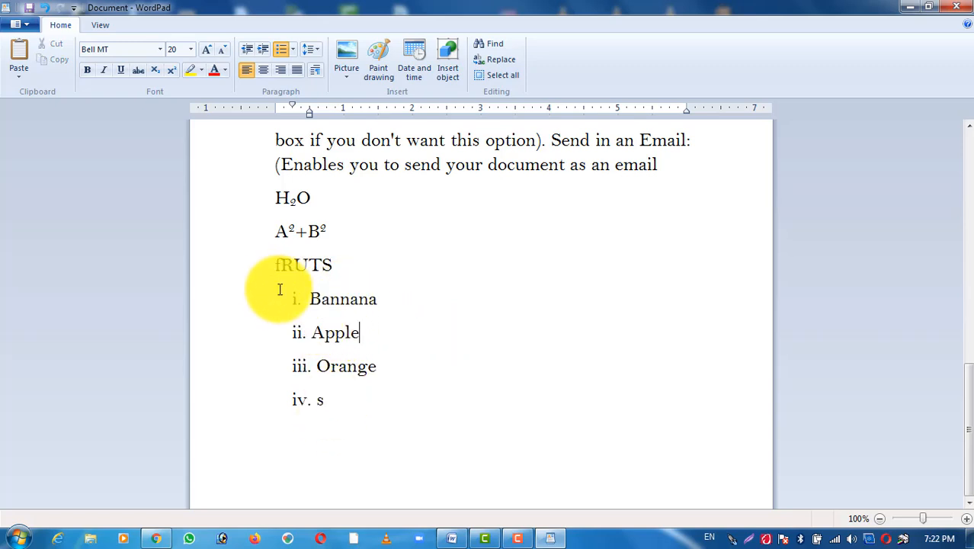
Step: Set the line spacing of the four fruit list items to 1.0
drag(274, 303, 289, 399)
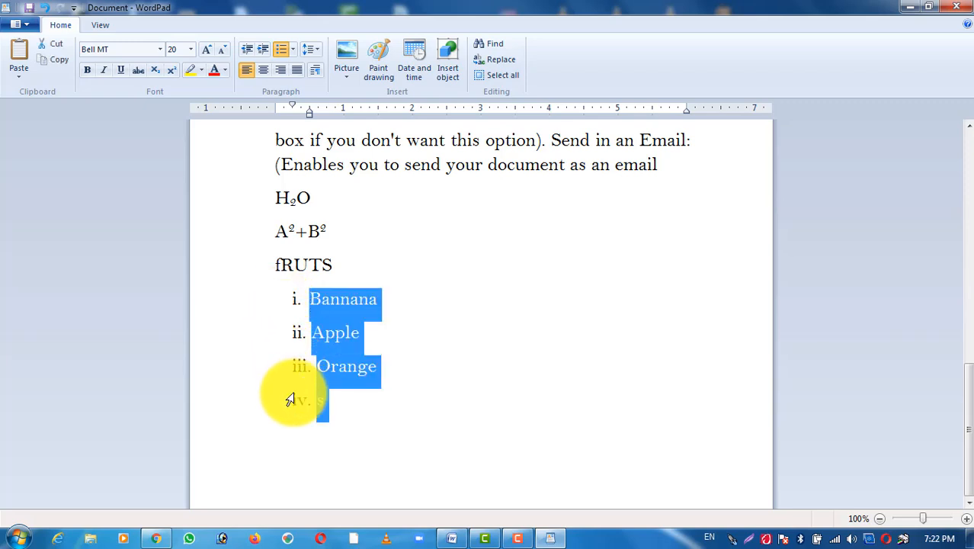
click(318, 55)
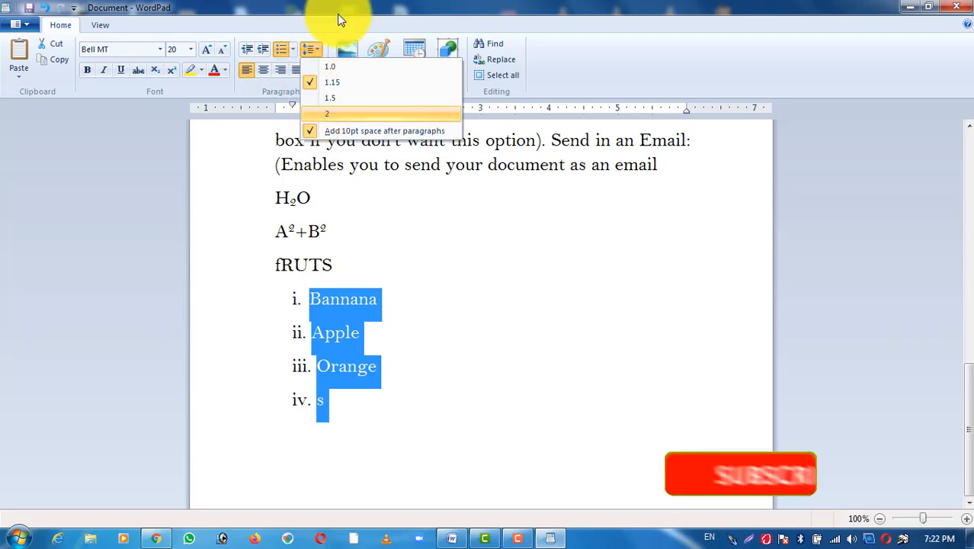
click(338, 67)
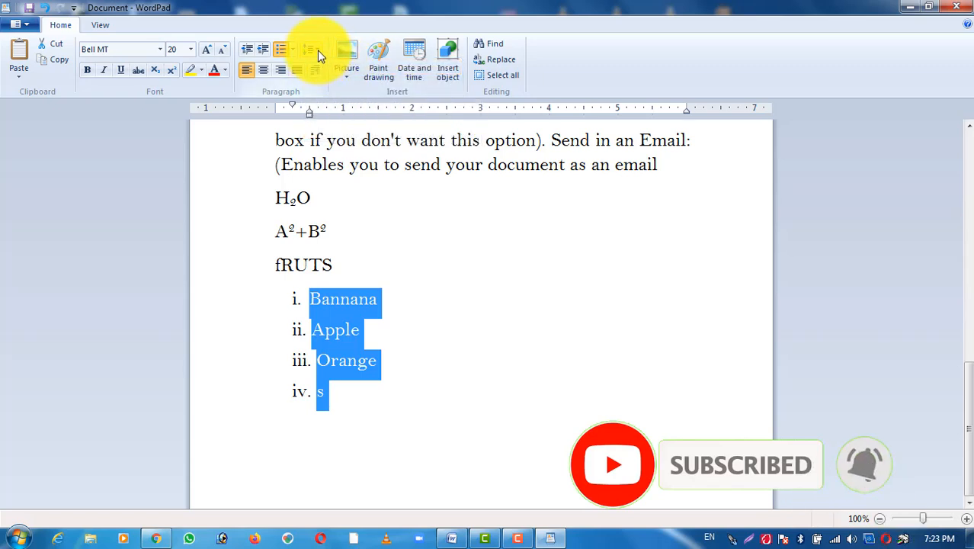
Step: Remove the 10pt space after paragraphs from the four fruit list items
click(317, 50)
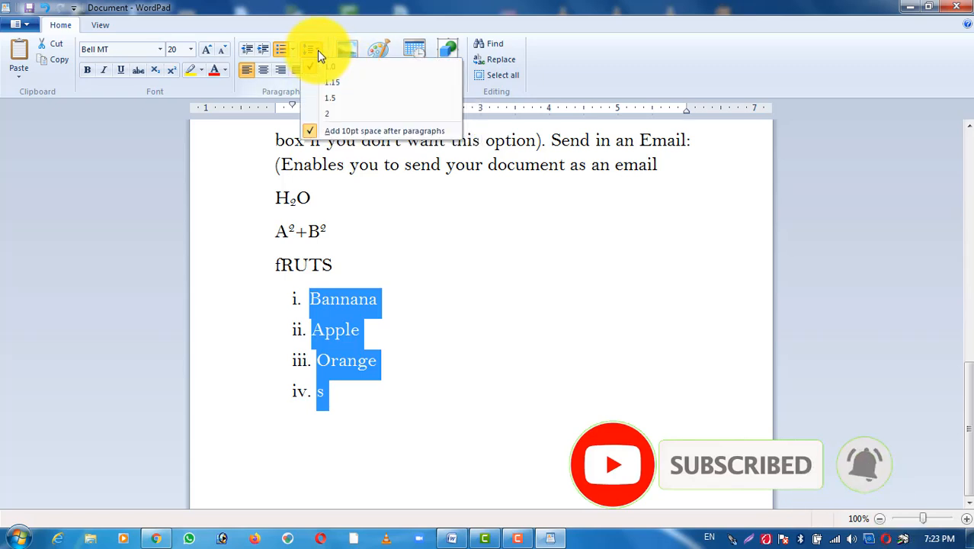
click(341, 131)
click(408, 324)
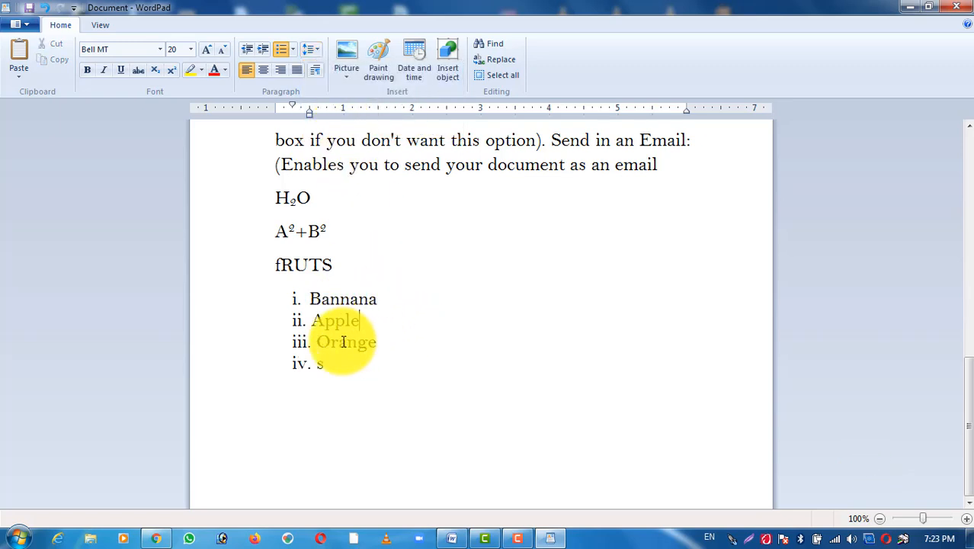
Step: Add the 10pt space after paragraphs back to the four fruit list items
drag(262, 298, 283, 370)
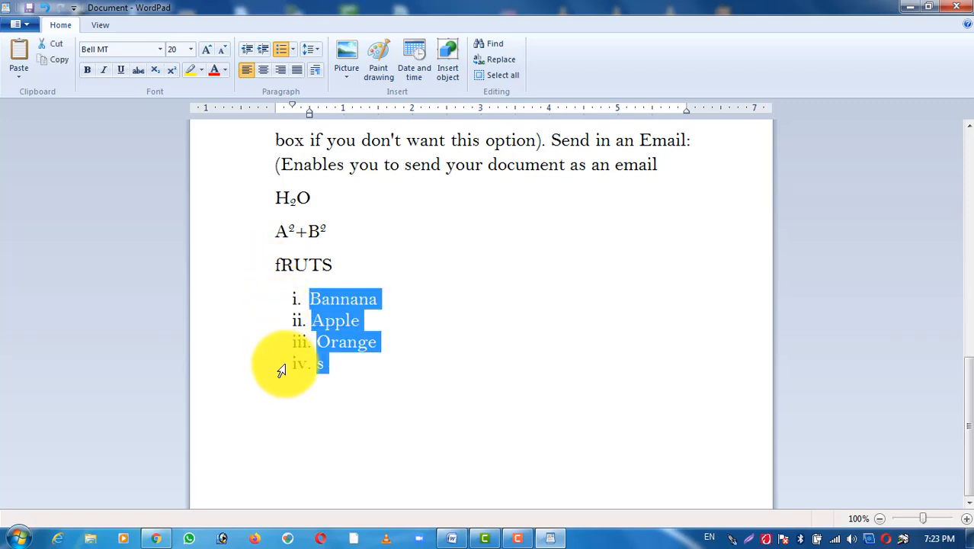
click(319, 57)
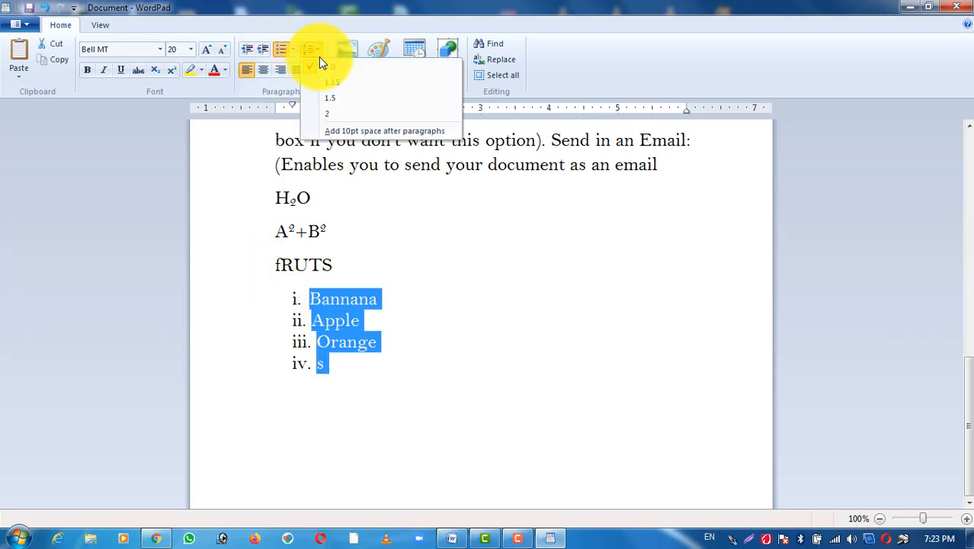
click(331, 130)
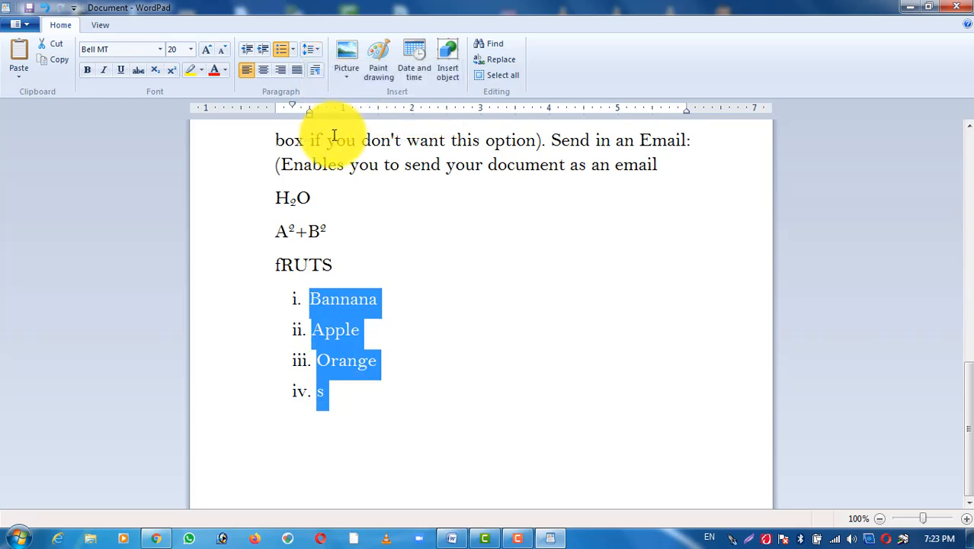
click(408, 332)
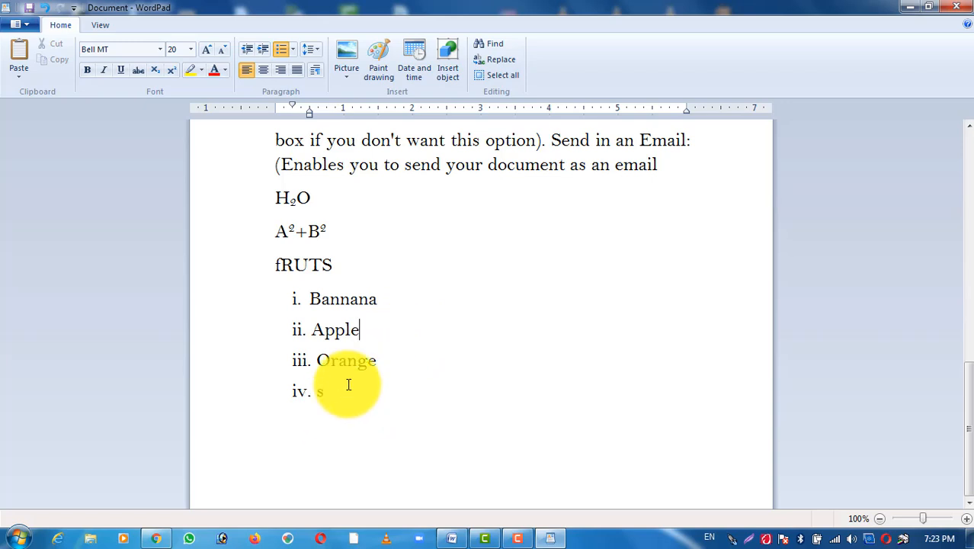
Step: Start a fifth list item below s and insert the picture PHOTO from the Pictures library in it
key(Return)
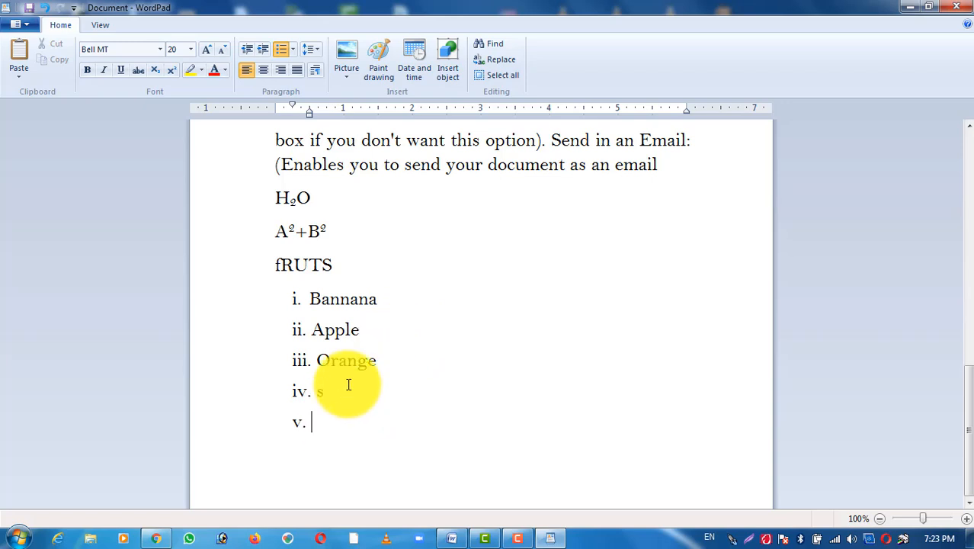
click(343, 57)
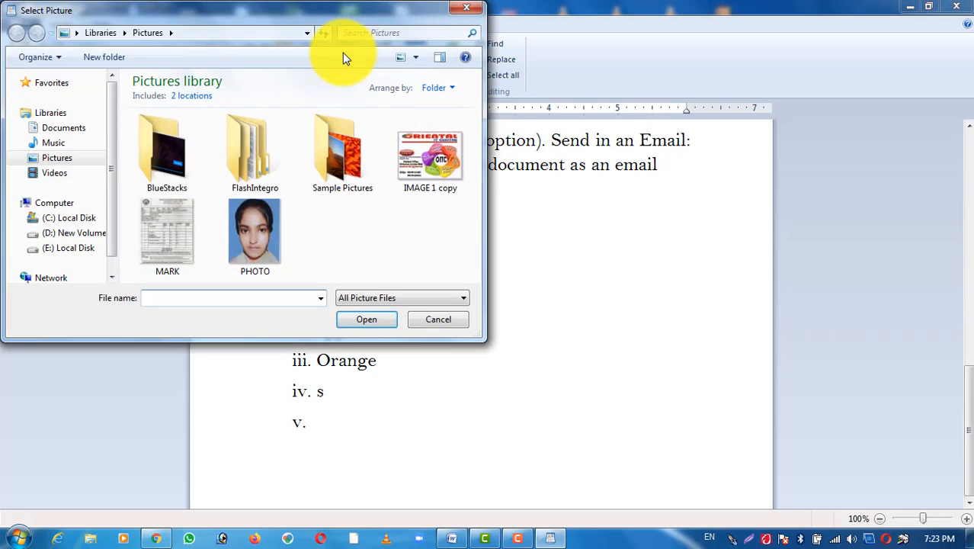
click(264, 228)
click(362, 320)
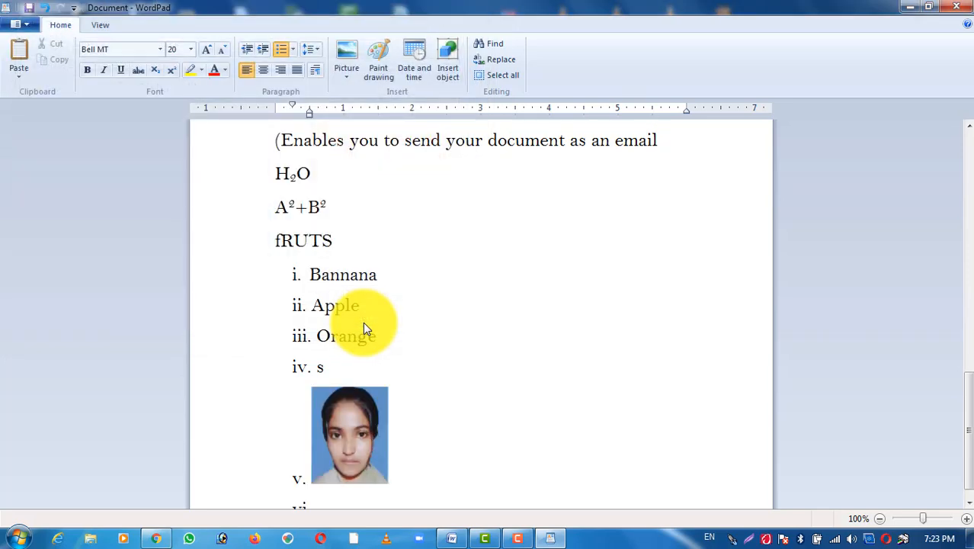
Step: Resize the inserted photo in list item v to about 2.1 inches wide and 1.9 inches high
scroll(364, 323, down, 1)
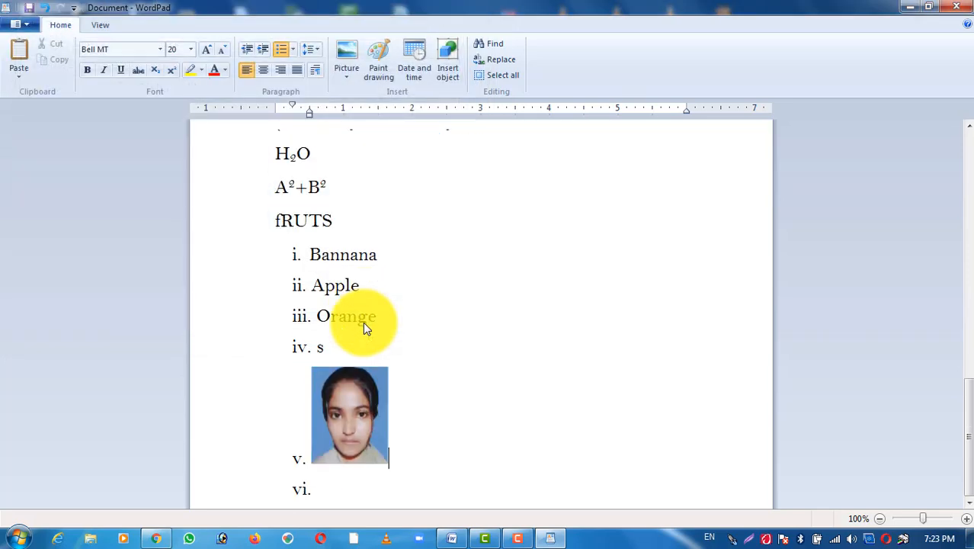
click(362, 400)
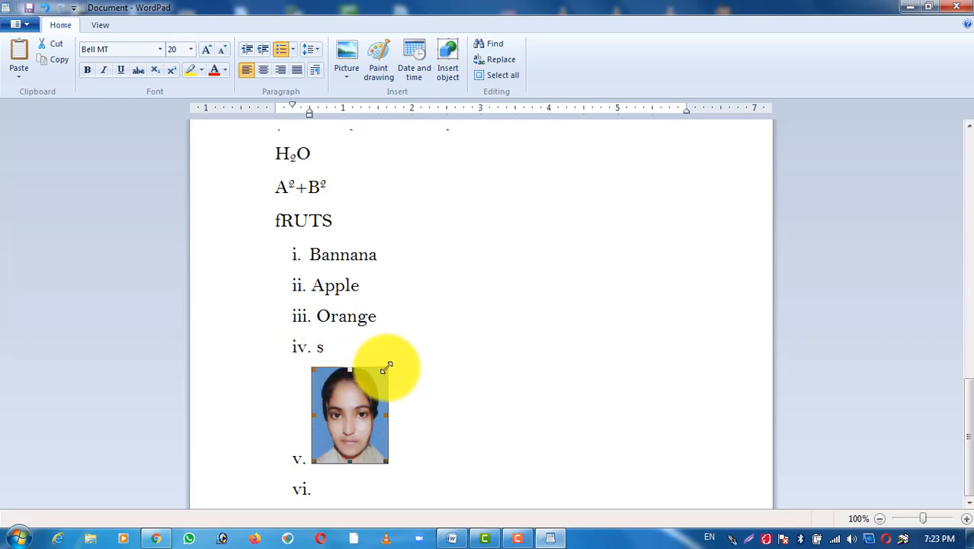
drag(386, 368, 574, 236)
scroll(574, 236, down, 2)
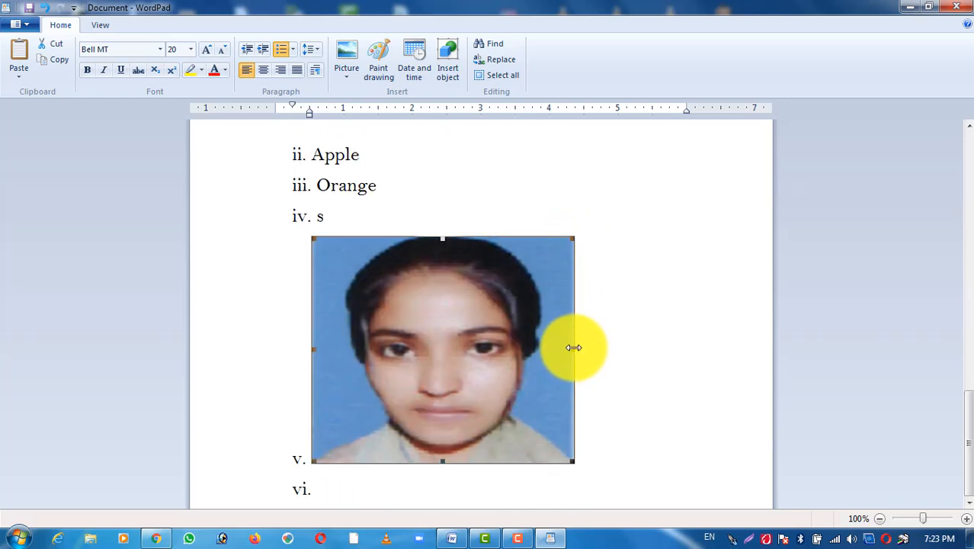
drag(573, 349, 457, 350)
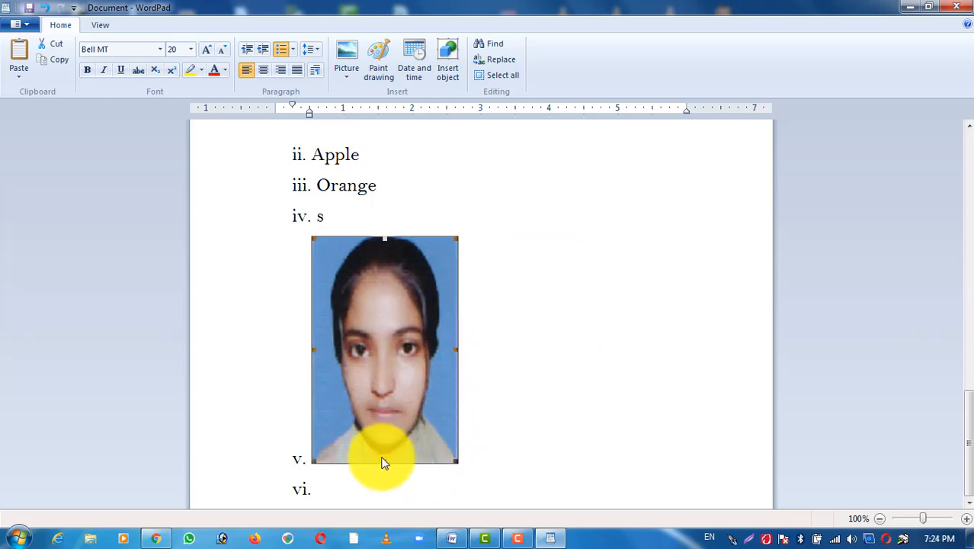
drag(384, 462, 377, 364)
click(556, 331)
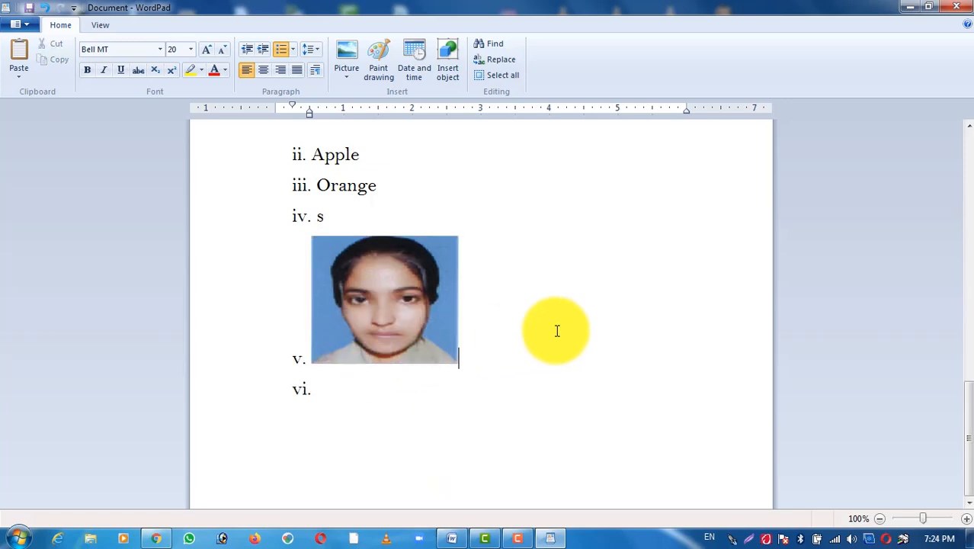
Step: Insert a Paint drawing after the photo, with a 711 × 328 px canvas and a black hexagon of about 231 × 169 px
click(384, 49)
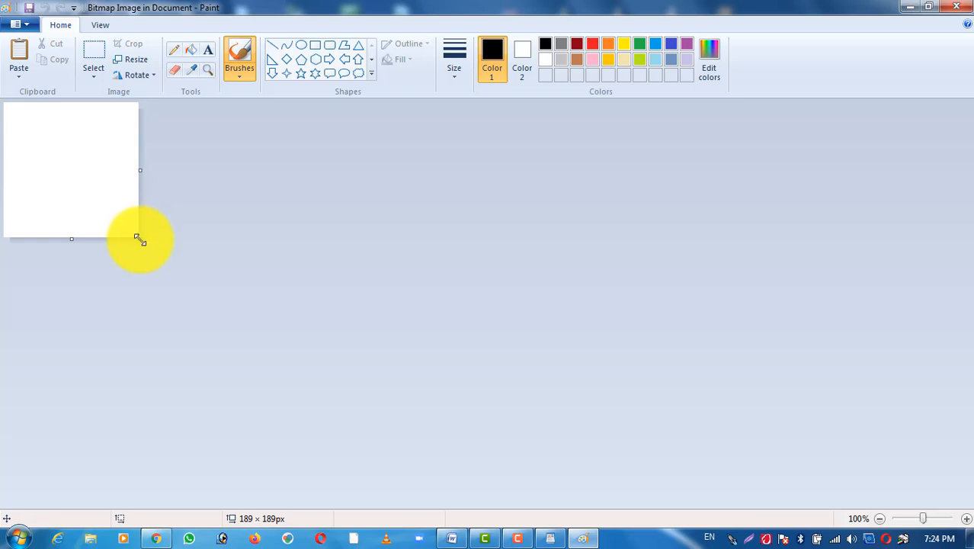
drag(138, 238, 511, 338)
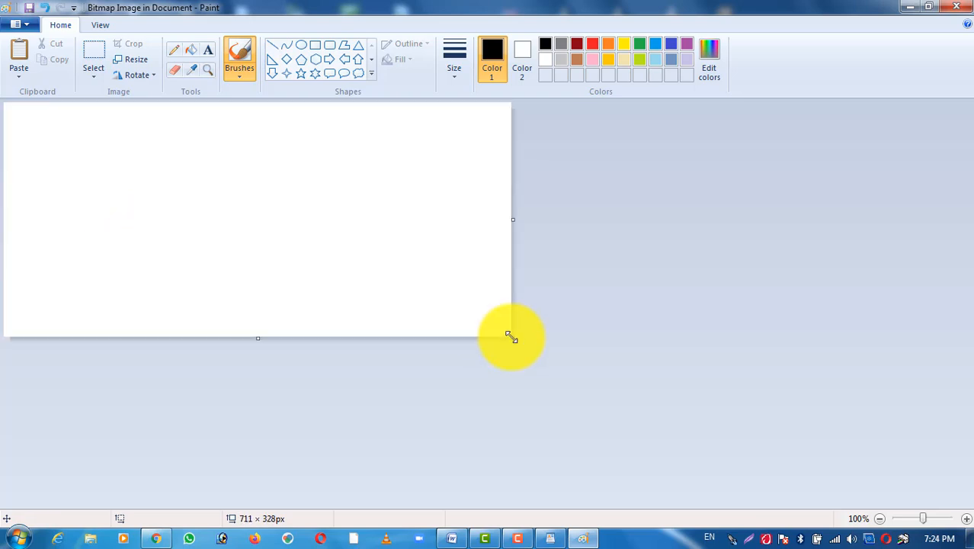
click(315, 58)
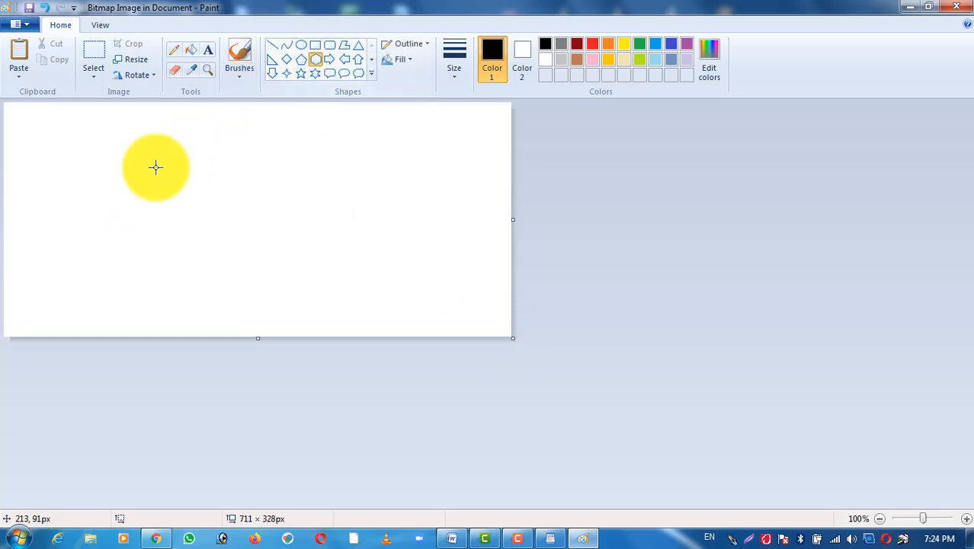
drag(156, 167, 319, 288)
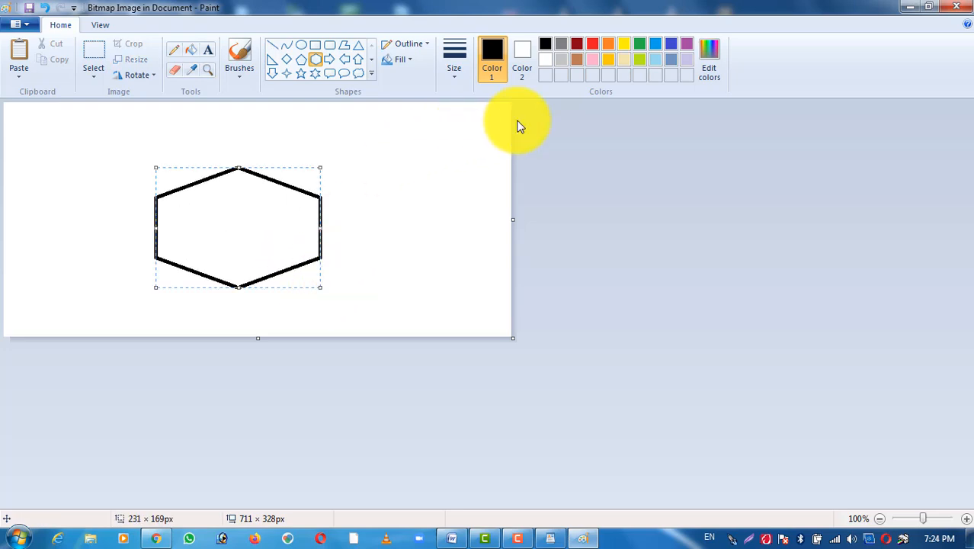
click(952, 10)
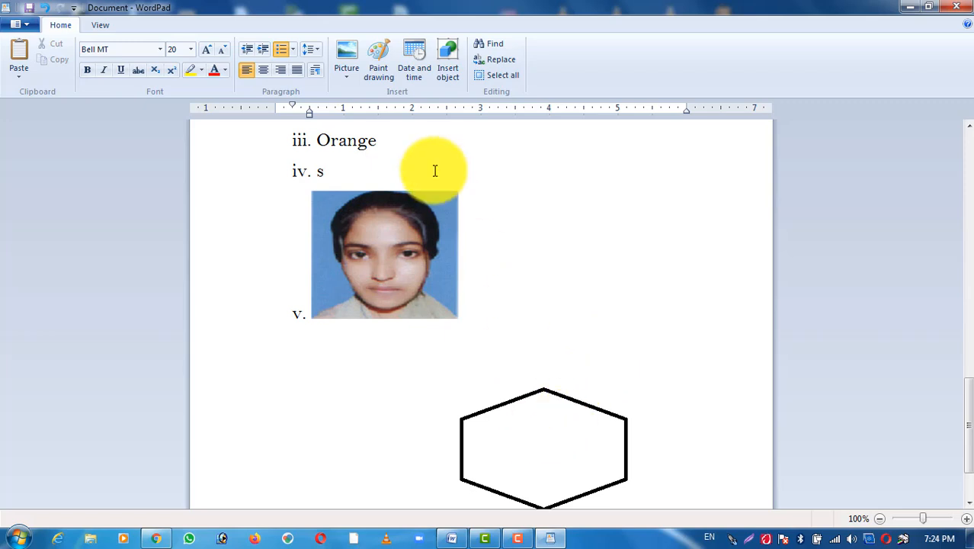
Step: Delete the empty item vi and the hexagon drawing below the photo
scroll(434, 169, down, 1)
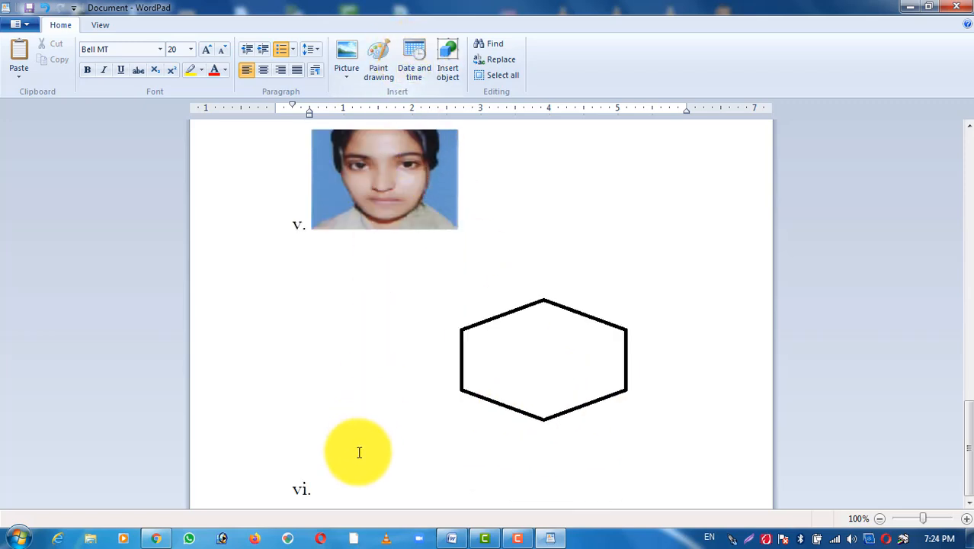
click(349, 503)
key(BackSpace)
key(BackSpace)
key(BackSpace)
key(BackSpace)
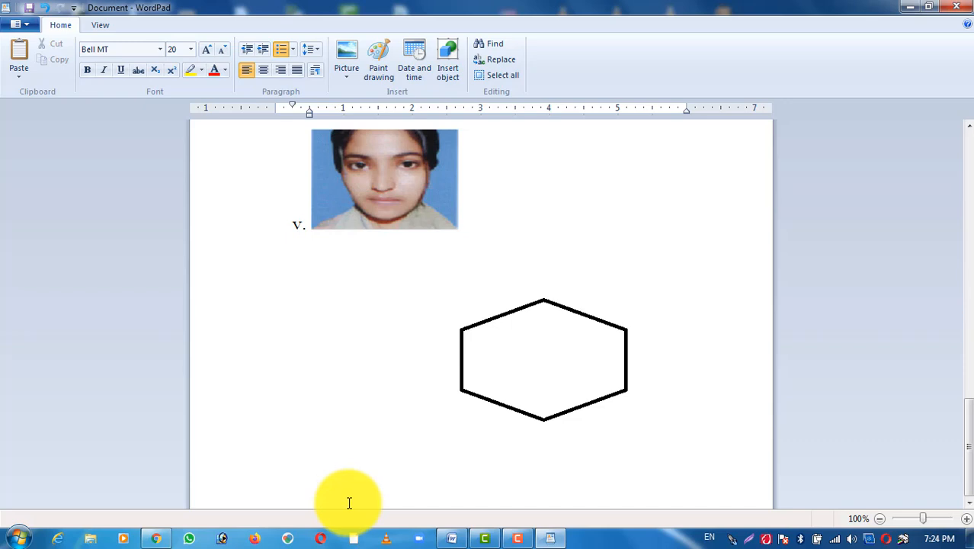
Step: End the Roman numeral list below the photo and move to a new unnumbered line
key(Return)
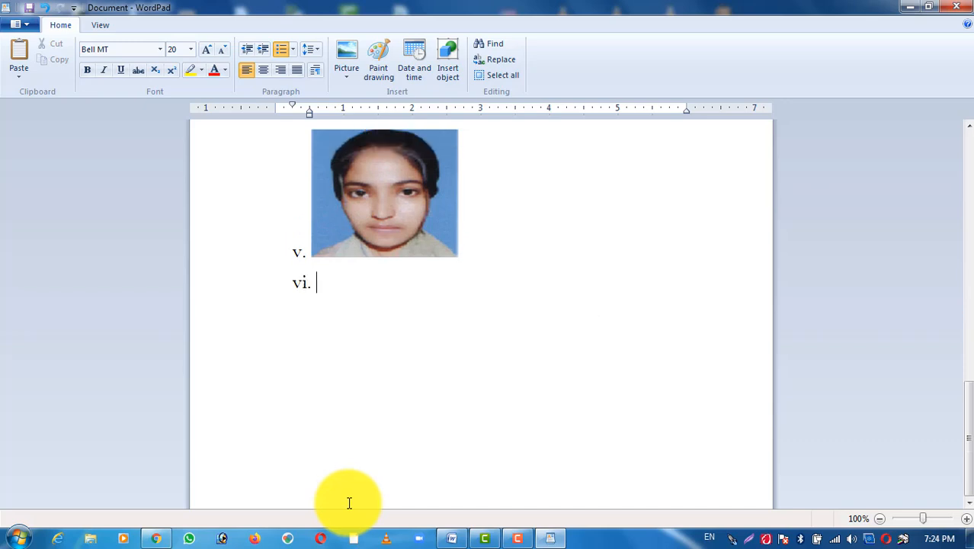
key(BackSpace)
key(Return)
key(Return)
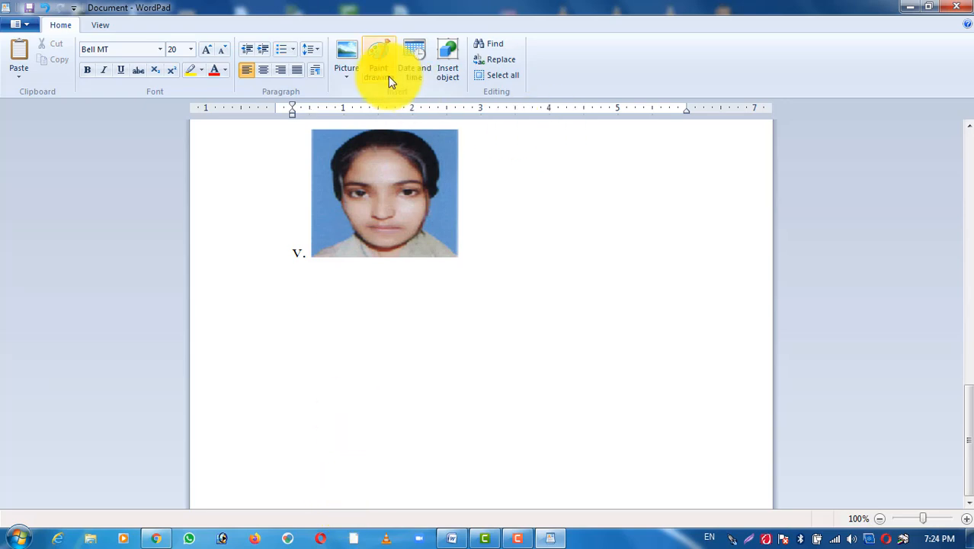
Step: Insert the current date below the photo in the format Friday, August 27, 2021
click(409, 69)
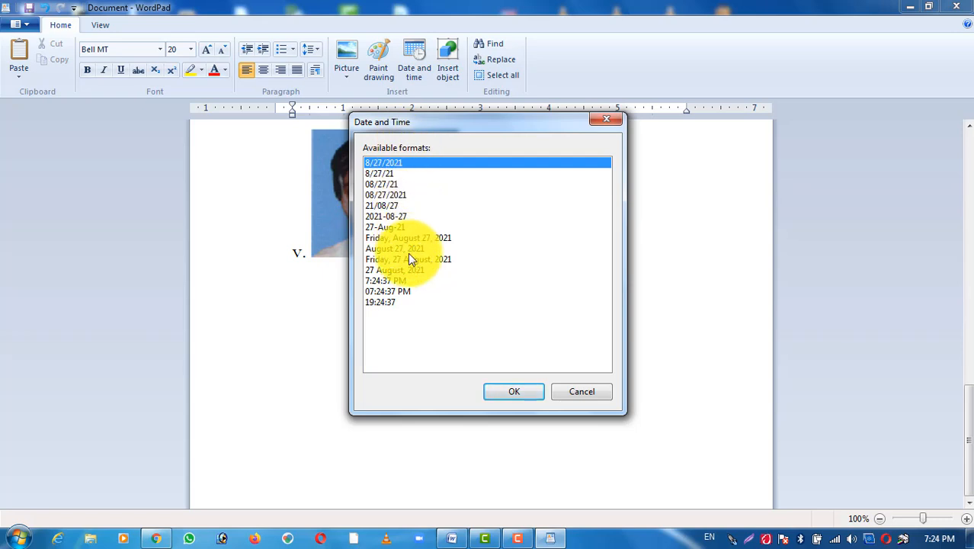
click(435, 238)
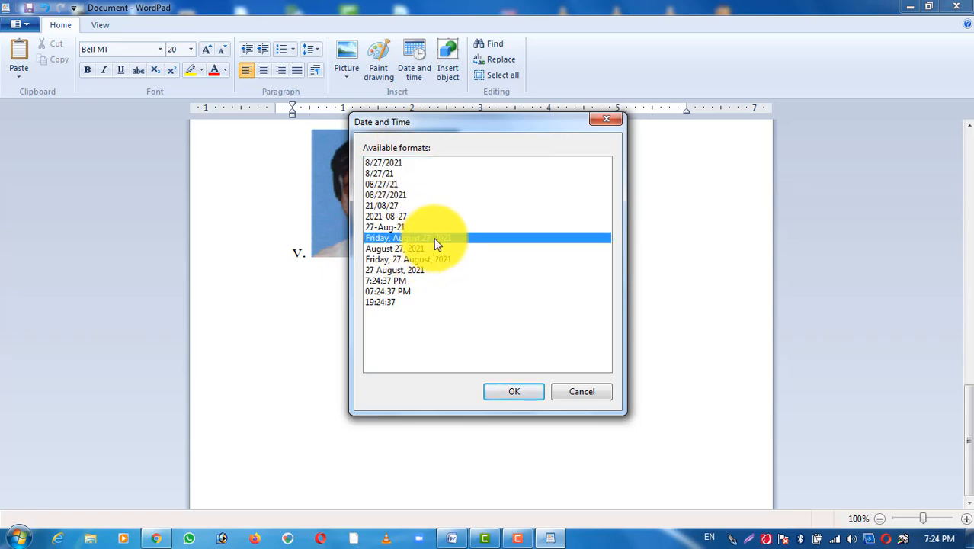
click(502, 394)
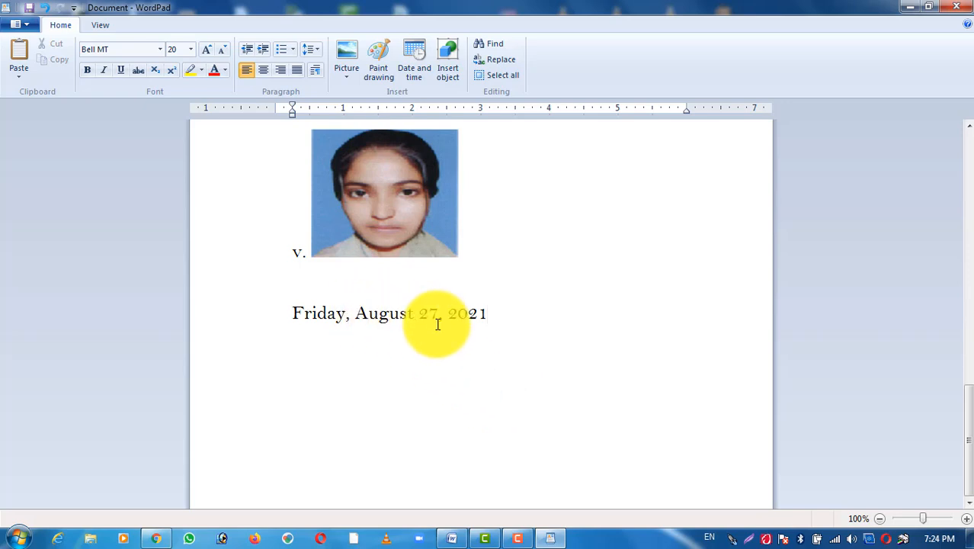
Step: Insert a new Microsoft Office Excel Worksheet object after the date
click(451, 58)
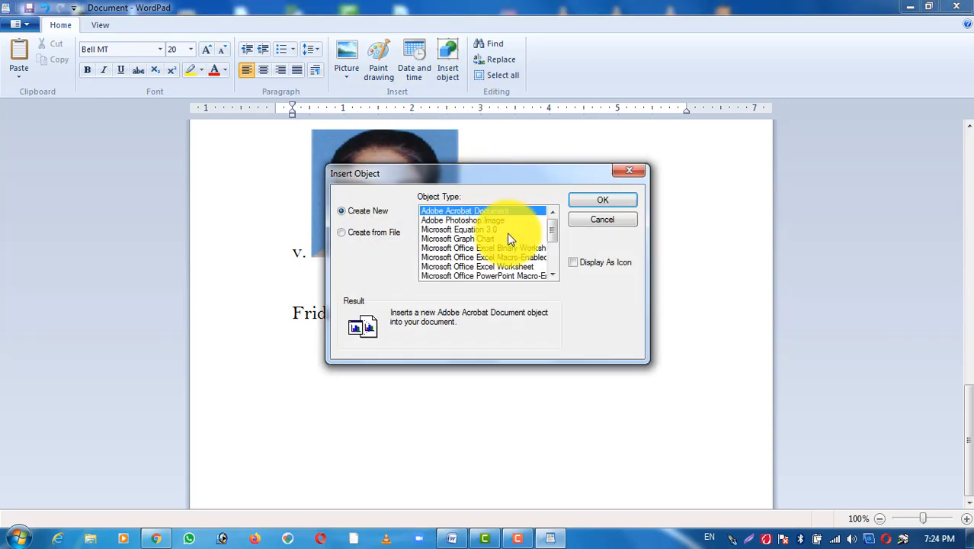
scroll(509, 240, down, 3)
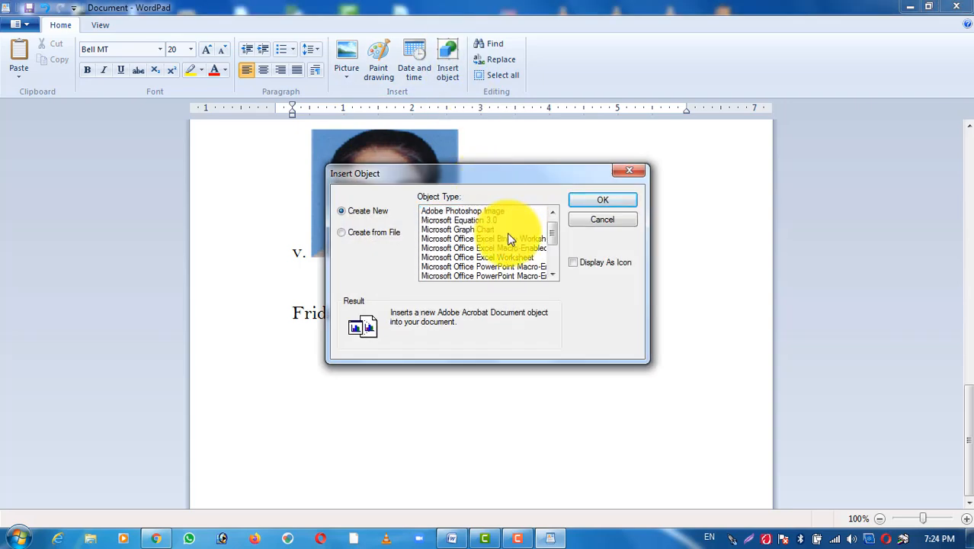
scroll(509, 240, up, 1)
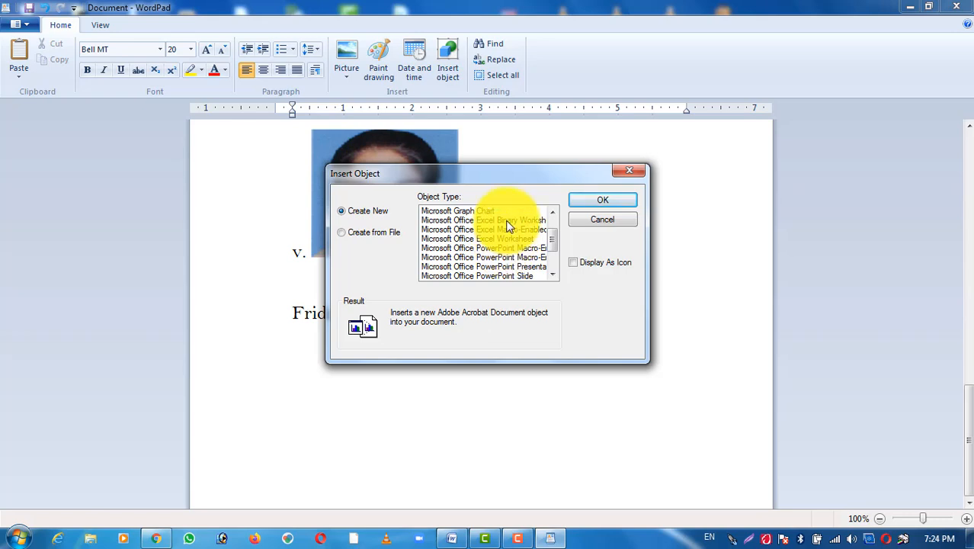
click(507, 239)
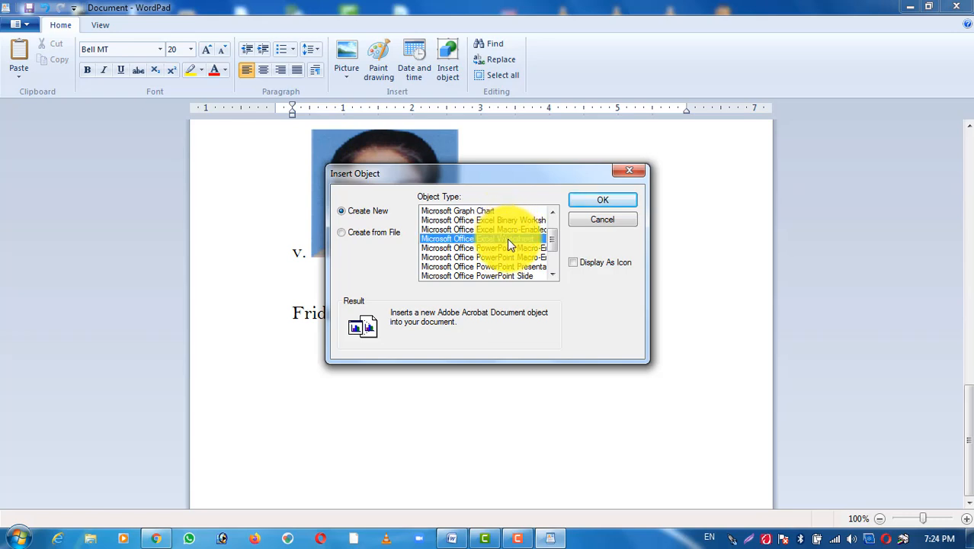
click(625, 198)
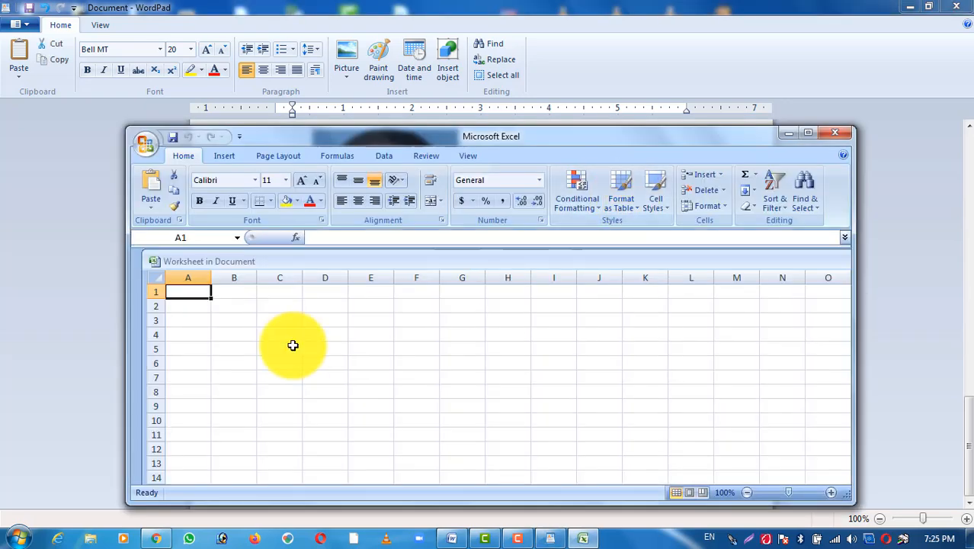
Step: Enter sjdj\ in A1 and sdkla in A2 of the embedded worksheet, and return to the document with the object deselected
text(sj)
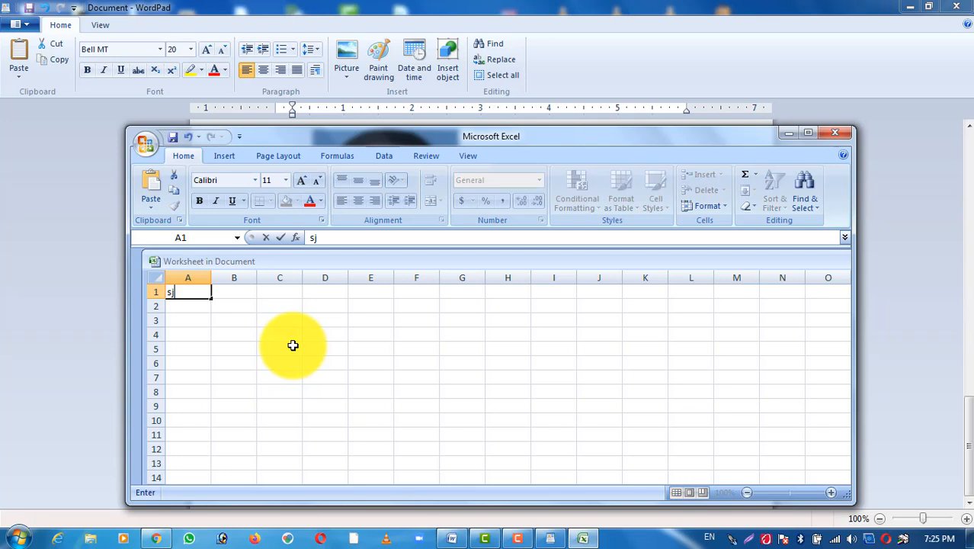
text(dj\)
key(Return)
text(sdkla)
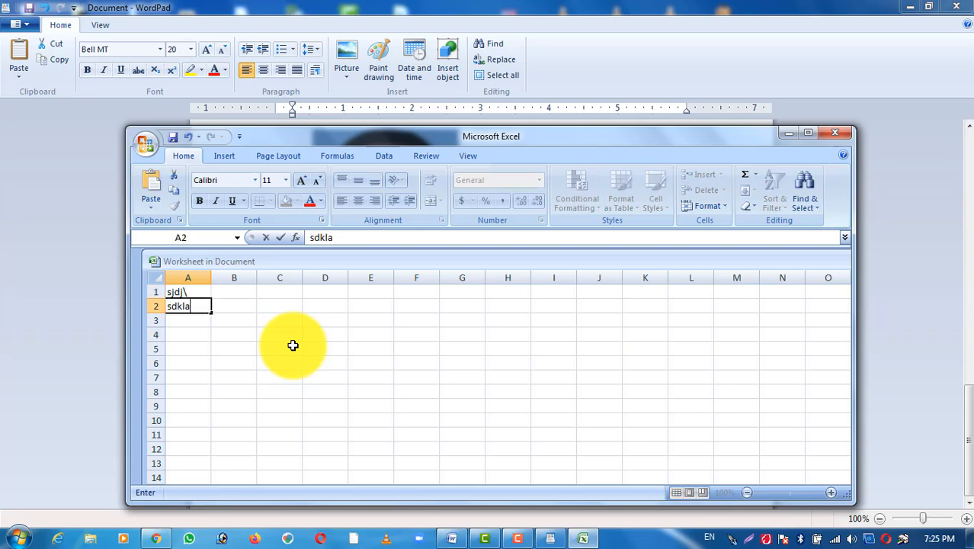
click(834, 136)
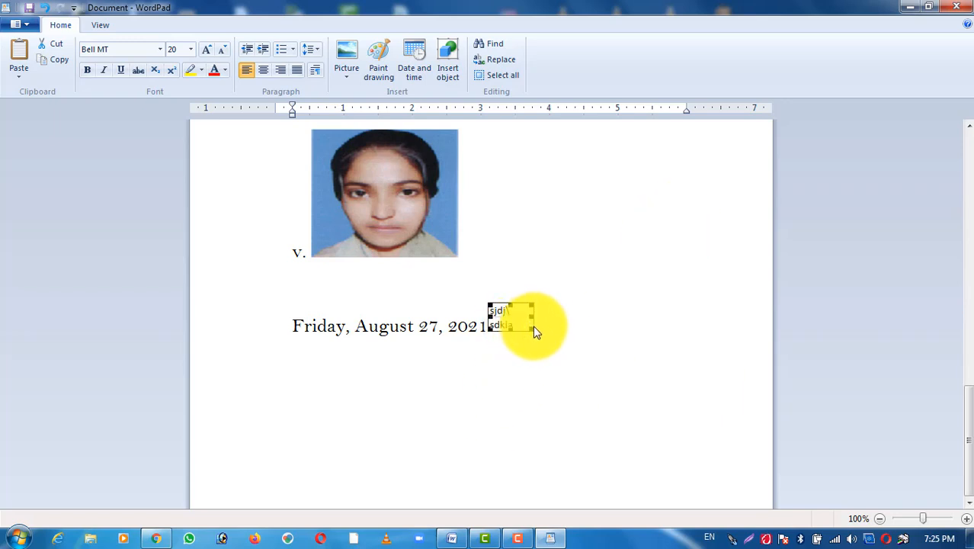
click(485, 327)
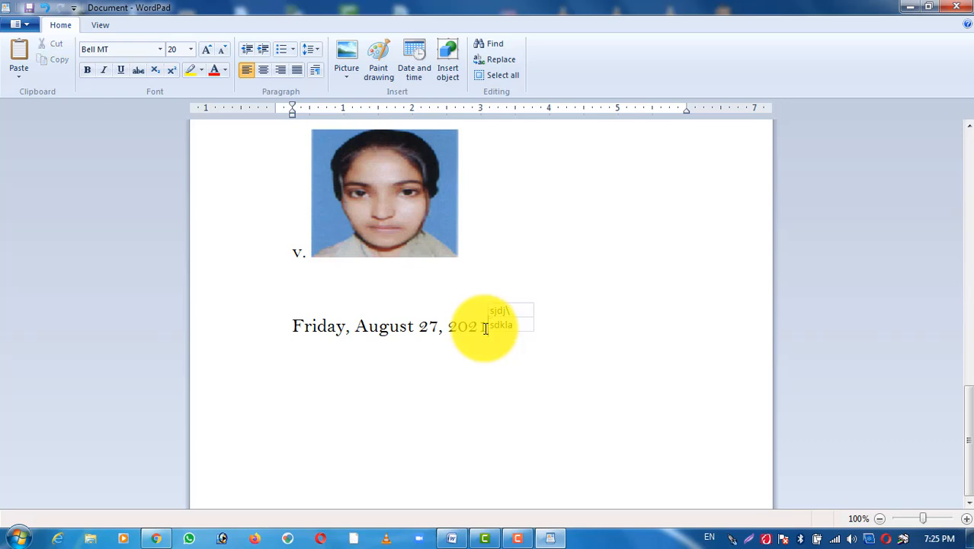
Step: Move the embedded worksheet object onto its own line below the date
key(Return)
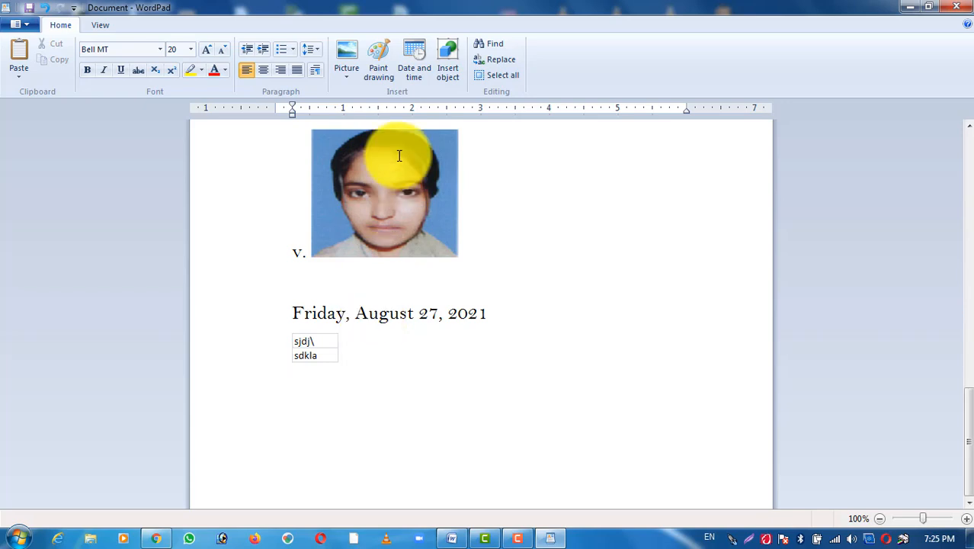
Step: Search the document for FRIDAY, then close the search
click(501, 48)
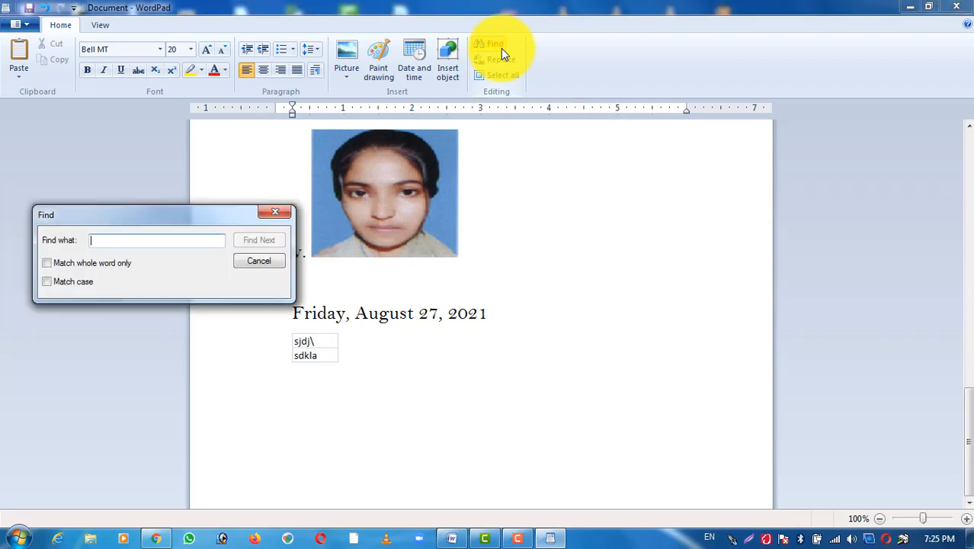
text(f)
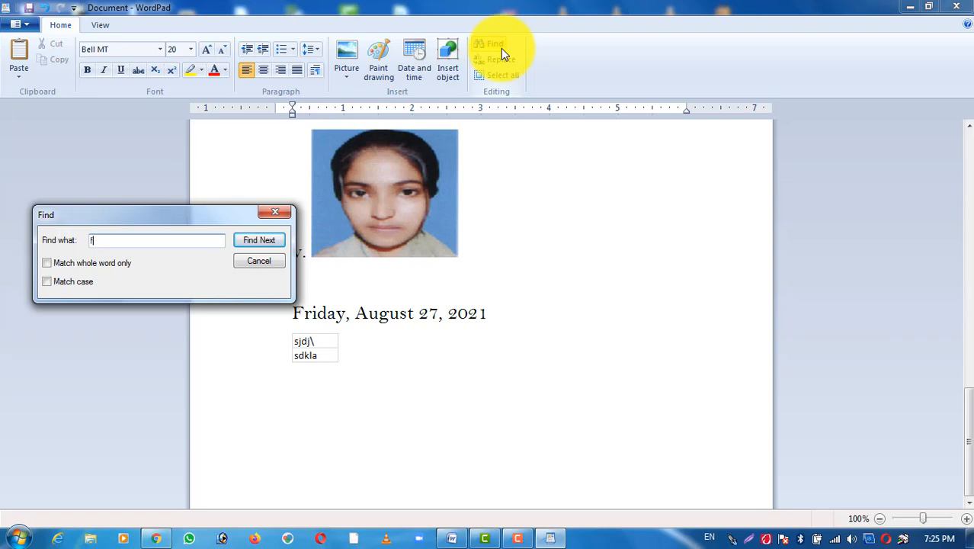
key(BackSpace)
key(Caps_Lock)
text(FRIDAY)
click(259, 239)
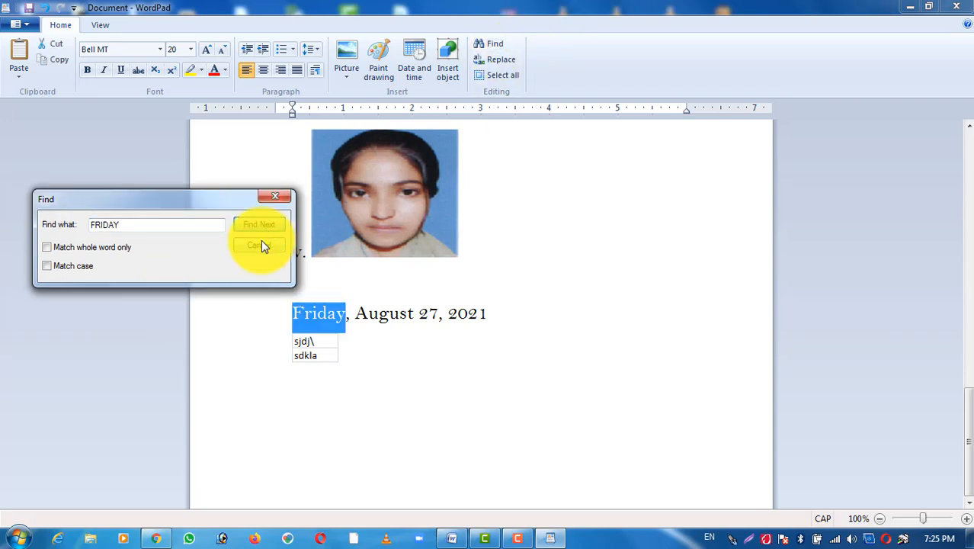
click(245, 228)
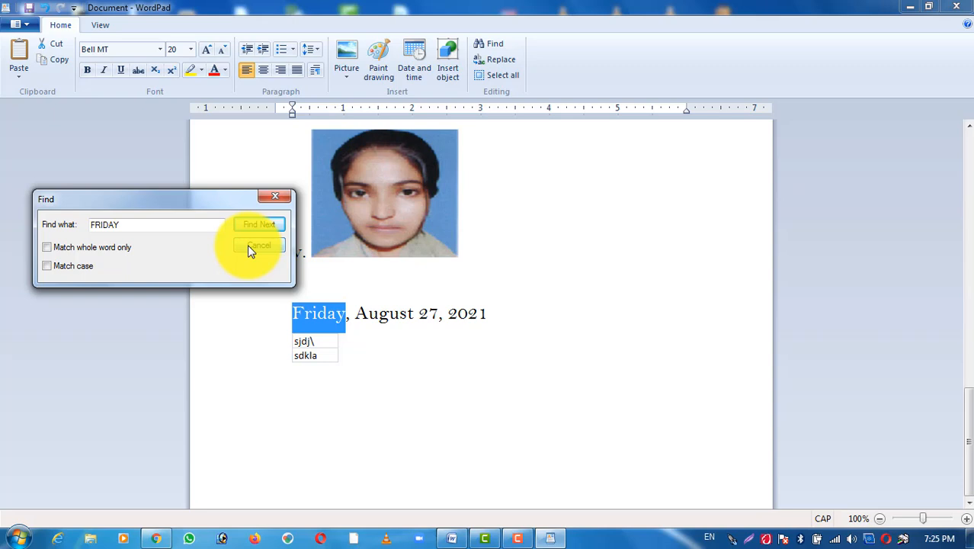
click(249, 247)
Step: Replace every occurrence of Friday in the document with sATURDAY and close the replace dialog
click(496, 62)
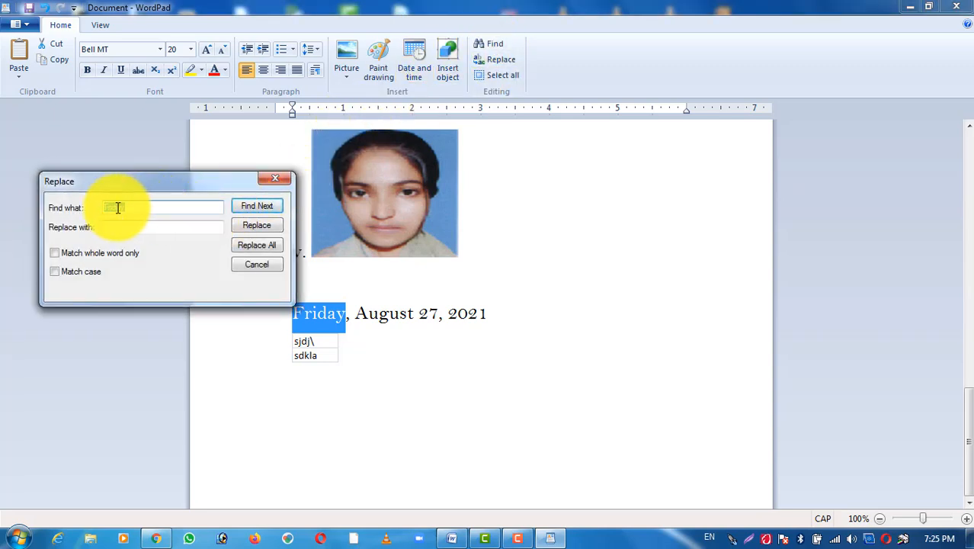
click(119, 226)
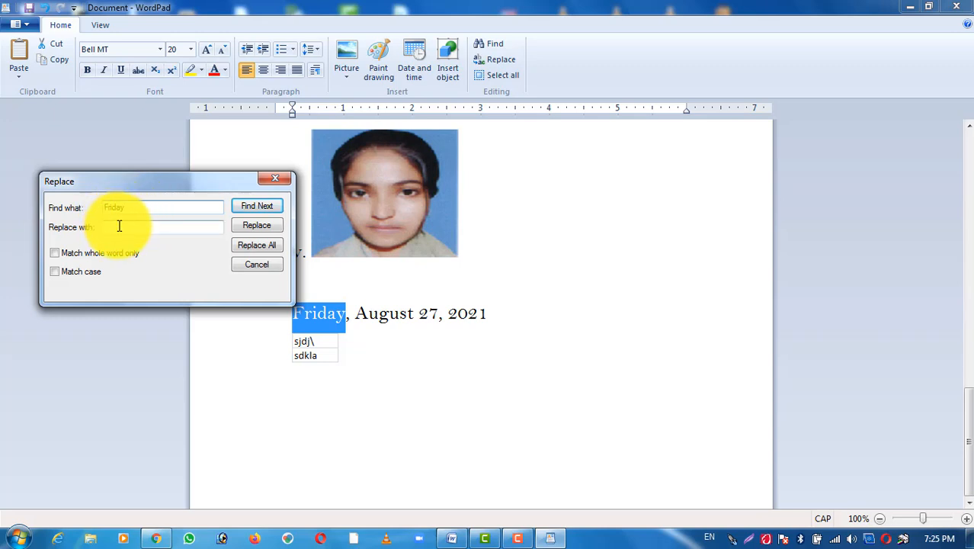
text(sATURDAY)
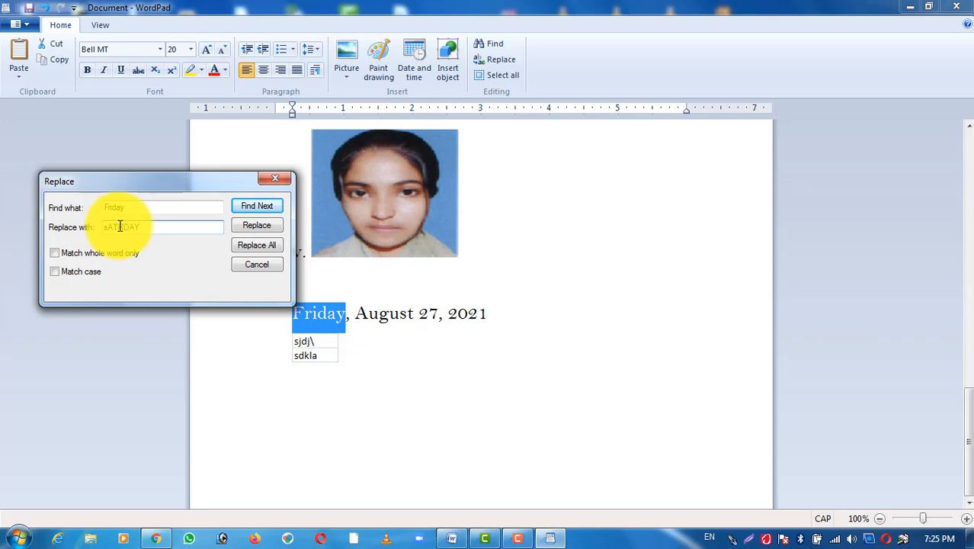
drag(119, 227, 247, 218)
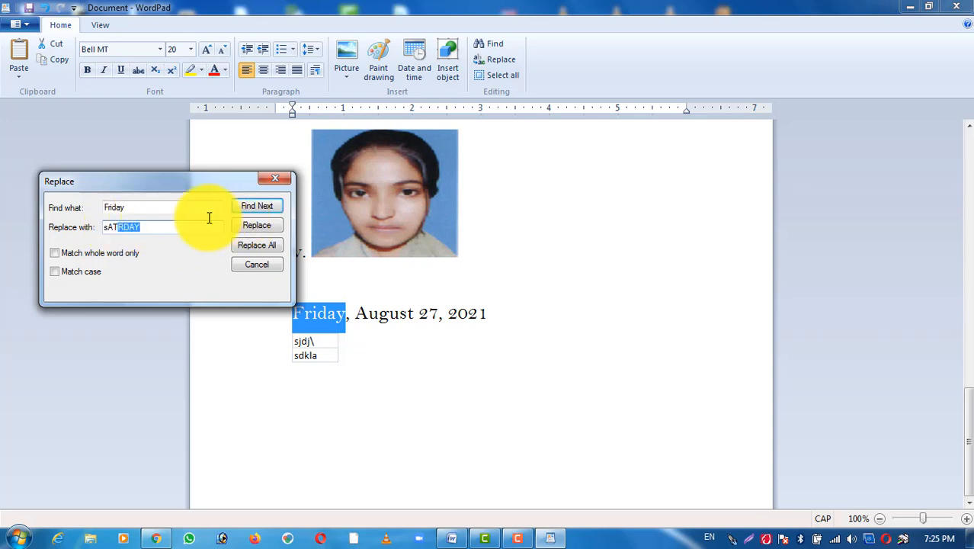
click(169, 224)
key(BackSpace)
key(BackSpace)
key(BackSpace)
key(BackSpace)
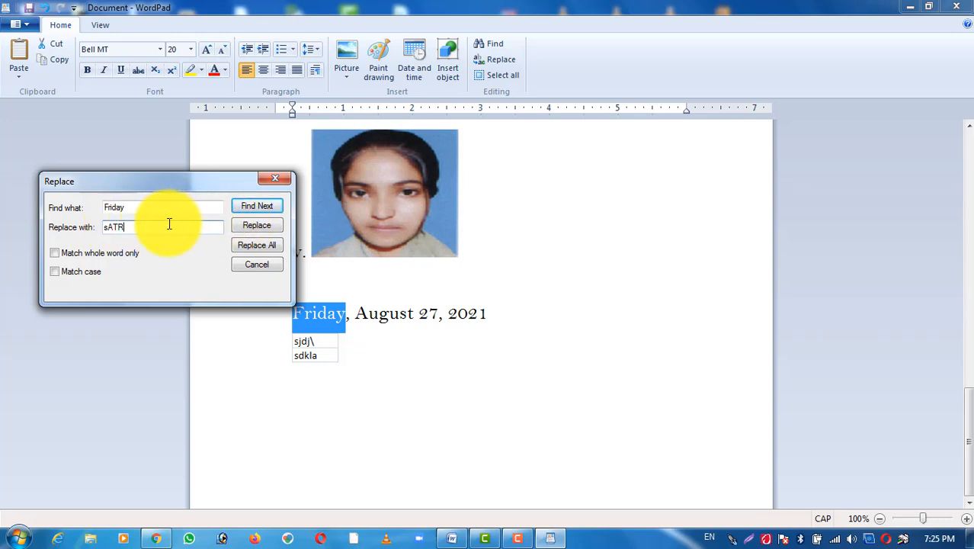
text(URDAY)
click(260, 245)
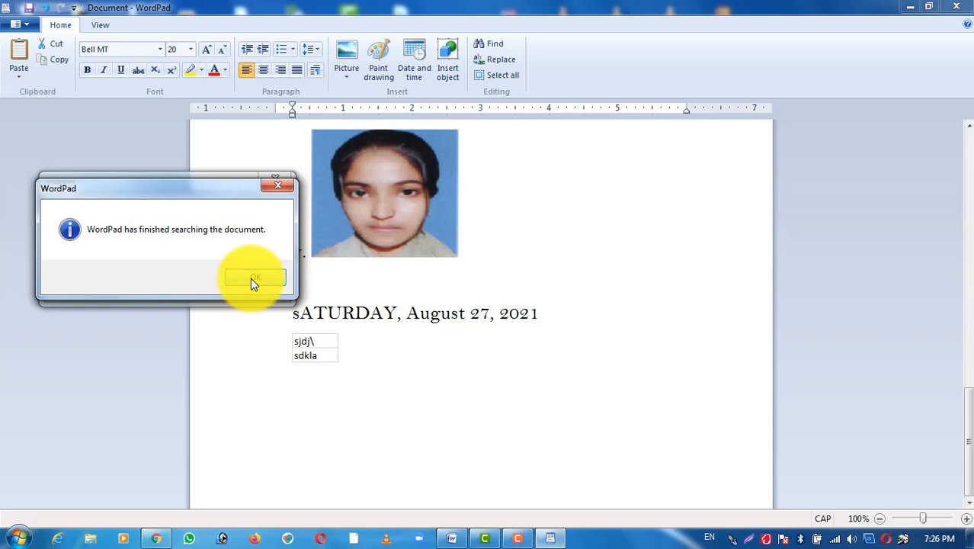
click(251, 277)
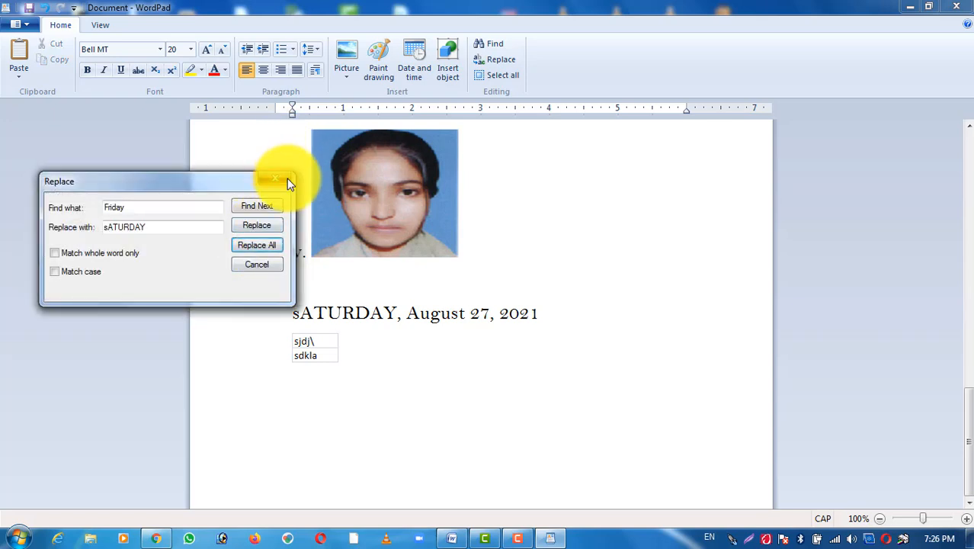
click(286, 179)
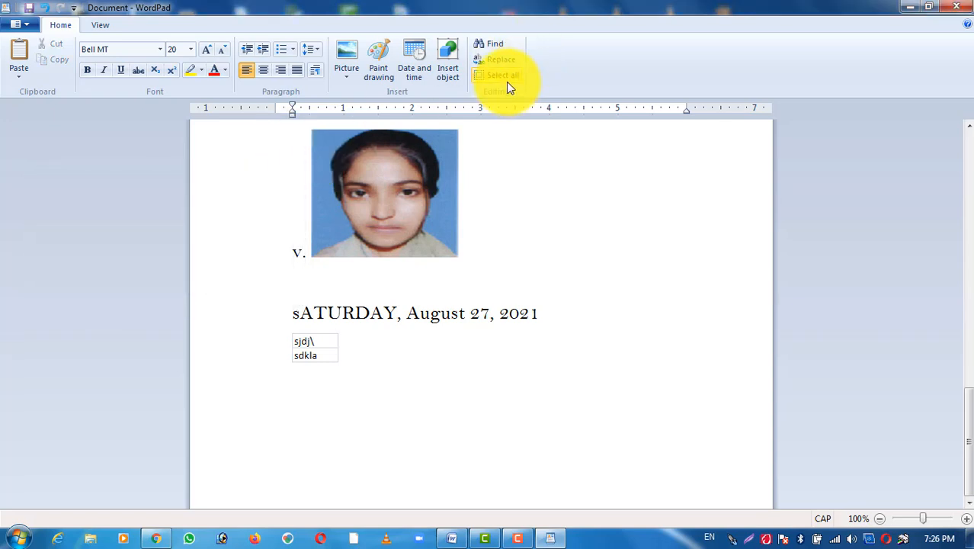
Step: Select the entire document content, then clear the selection
click(507, 78)
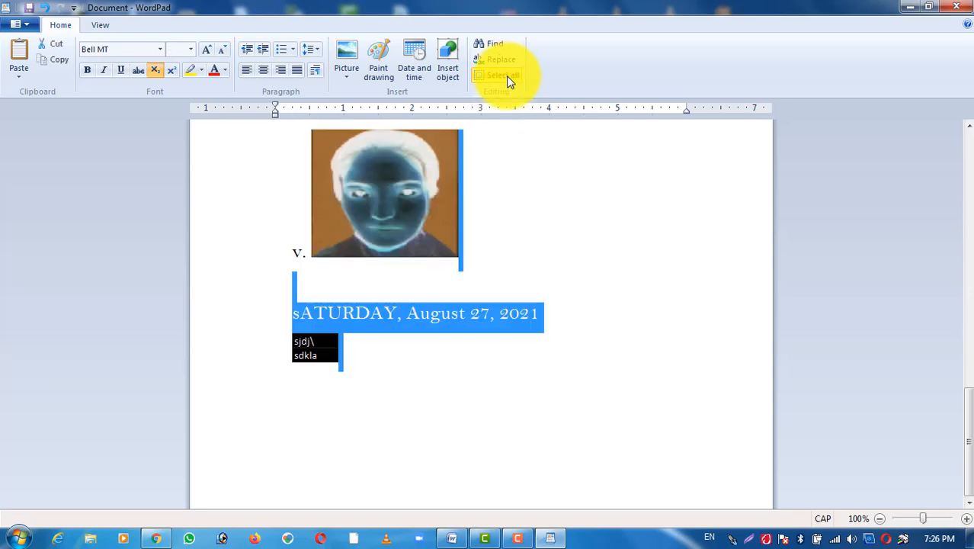
scroll(586, 297, up, 6)
scroll(587, 296, up, 4)
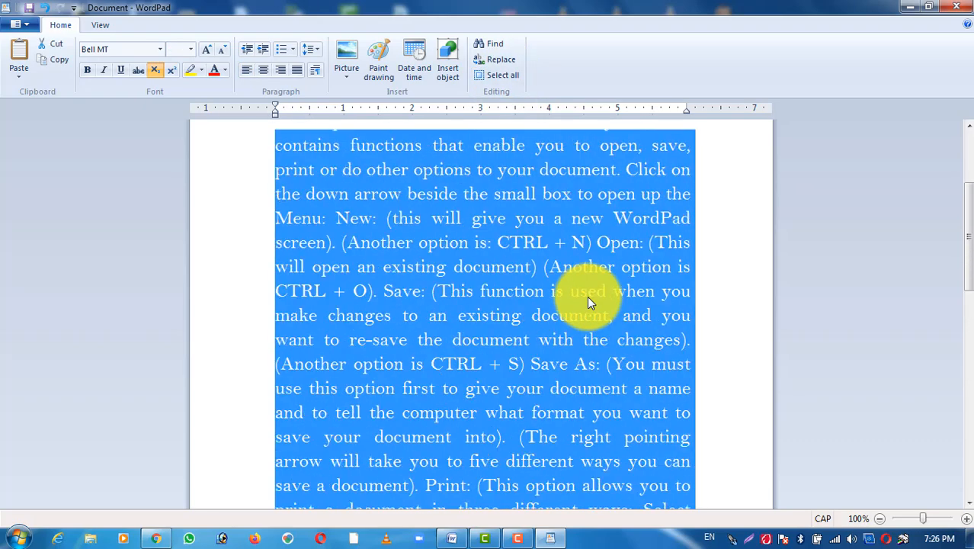
click(491, 76)
click(501, 247)
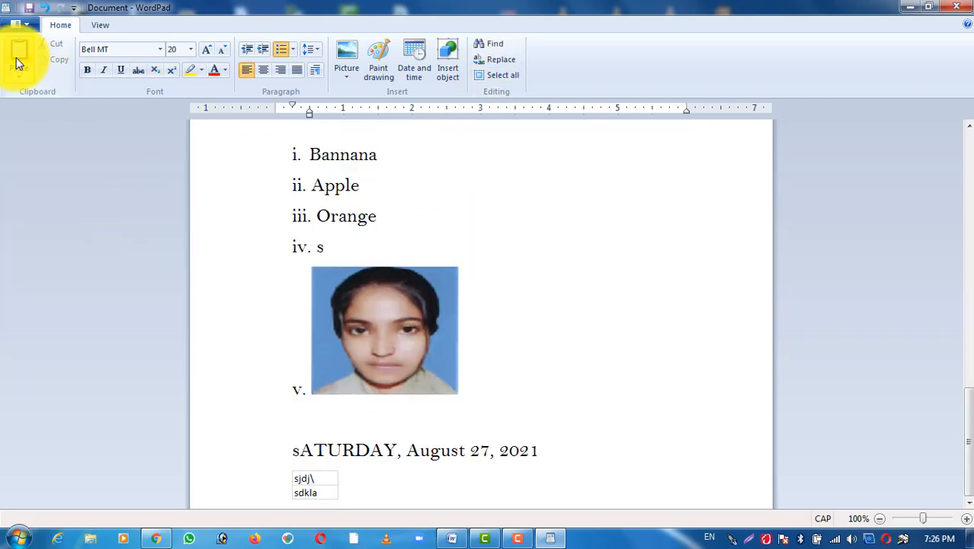
Step: Copy the first six lines of the paragraph under the WORDPAD heading and paste them on the blank line below the photo
scroll(236, 126, up, 3)
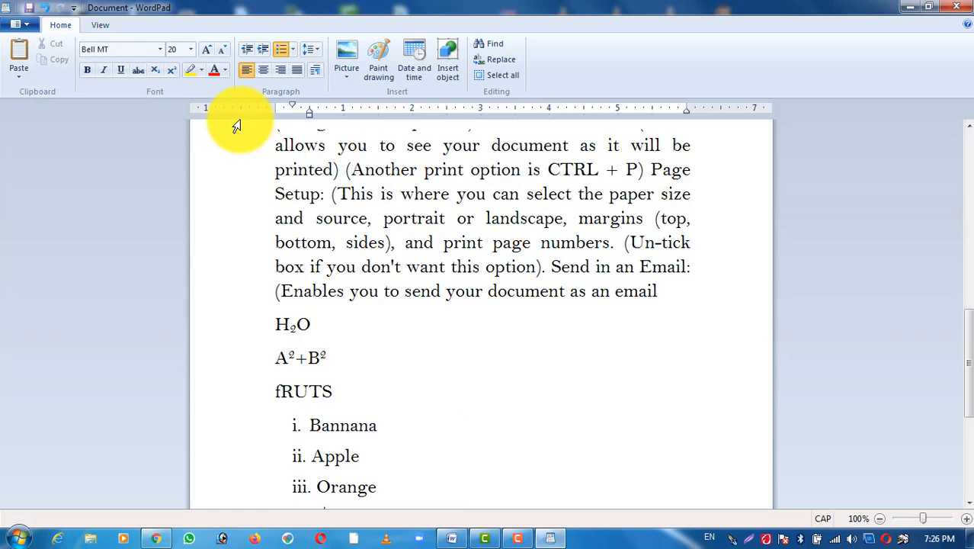
scroll(420, 266, up, 6)
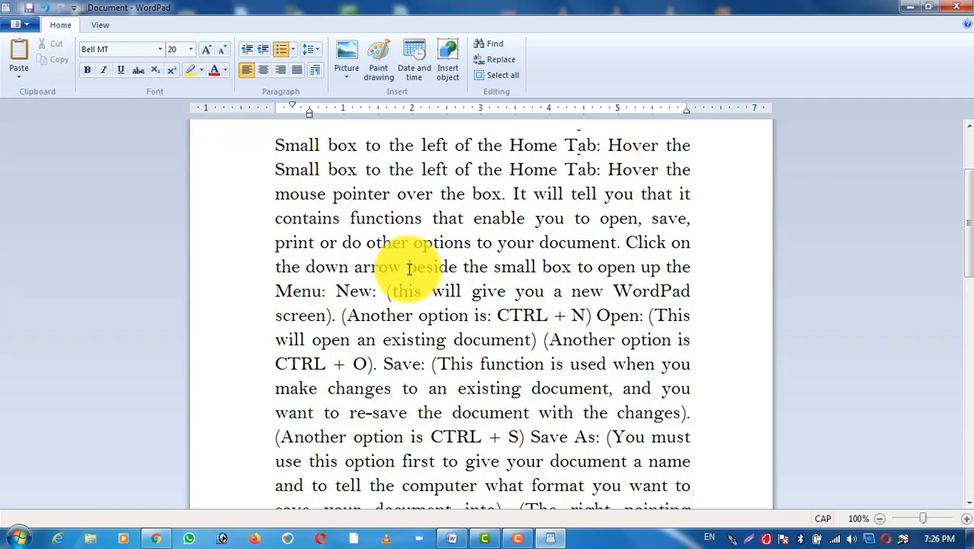
scroll(412, 270, up, 3)
click(257, 175)
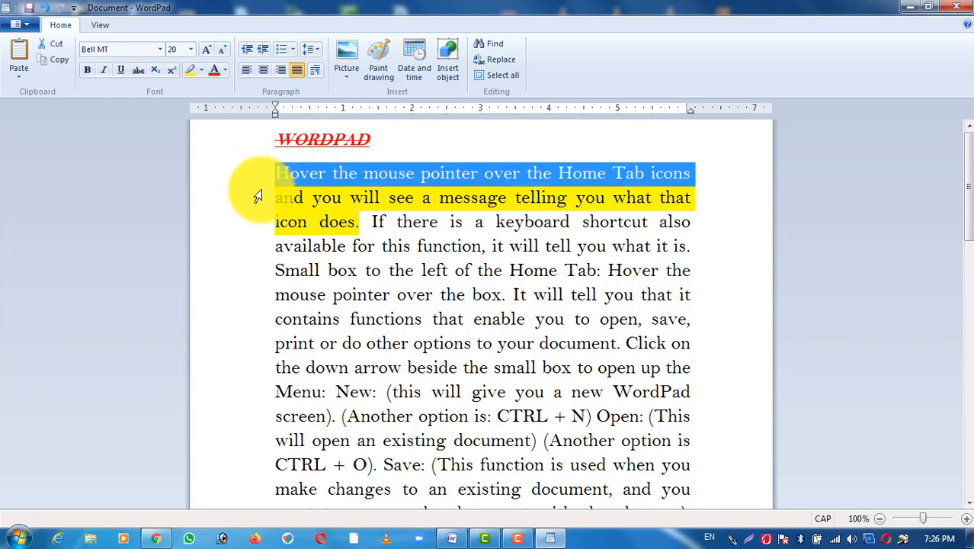
drag(258, 196, 277, 309)
key(ctrl+c)
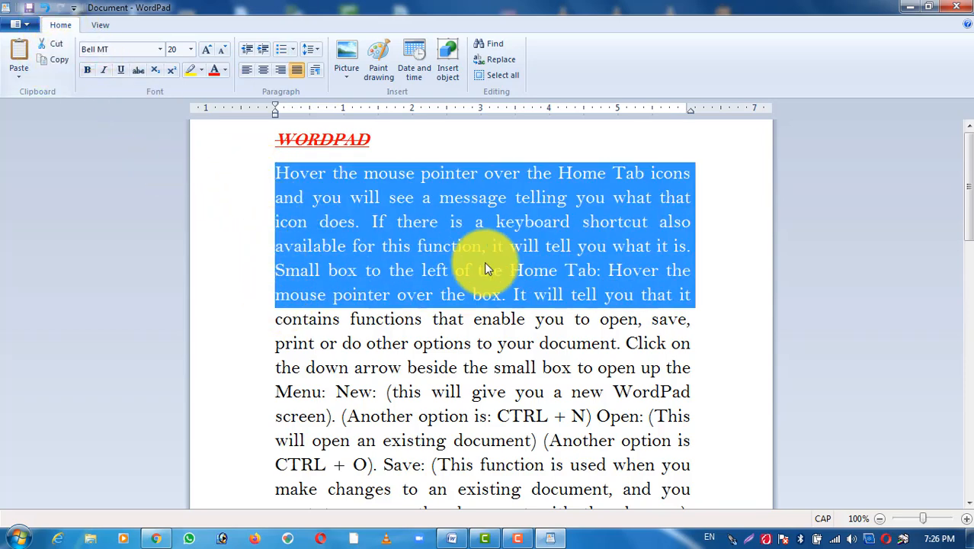
scroll(484, 261, down, 15)
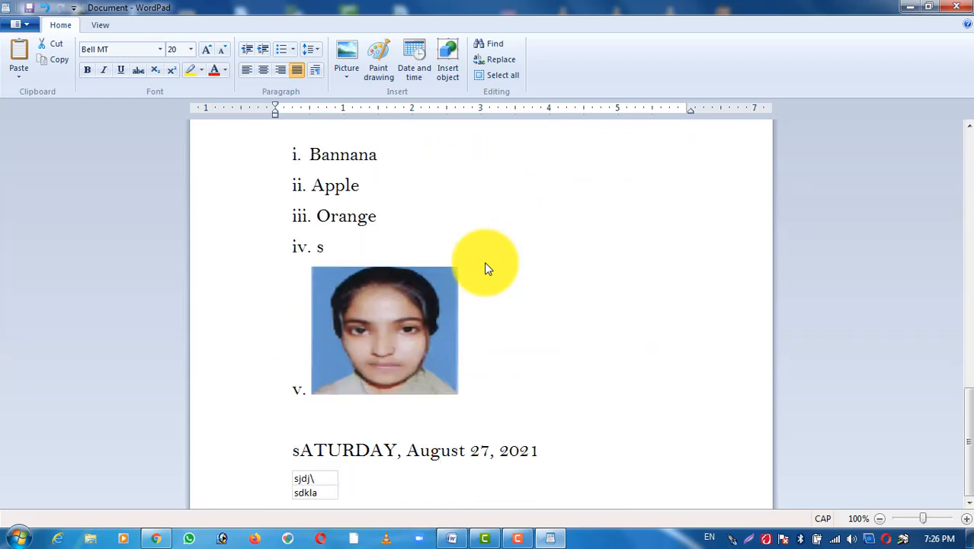
click(333, 413)
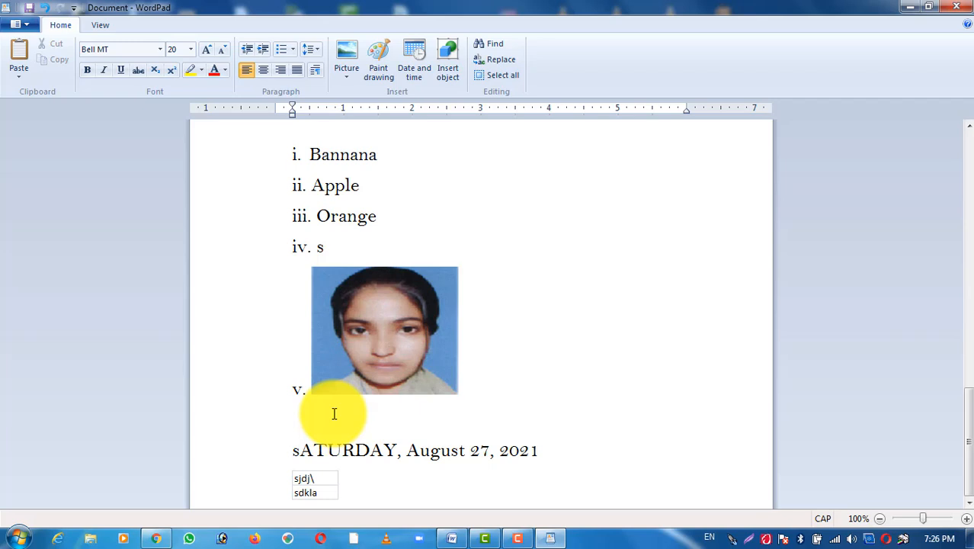
click(18, 51)
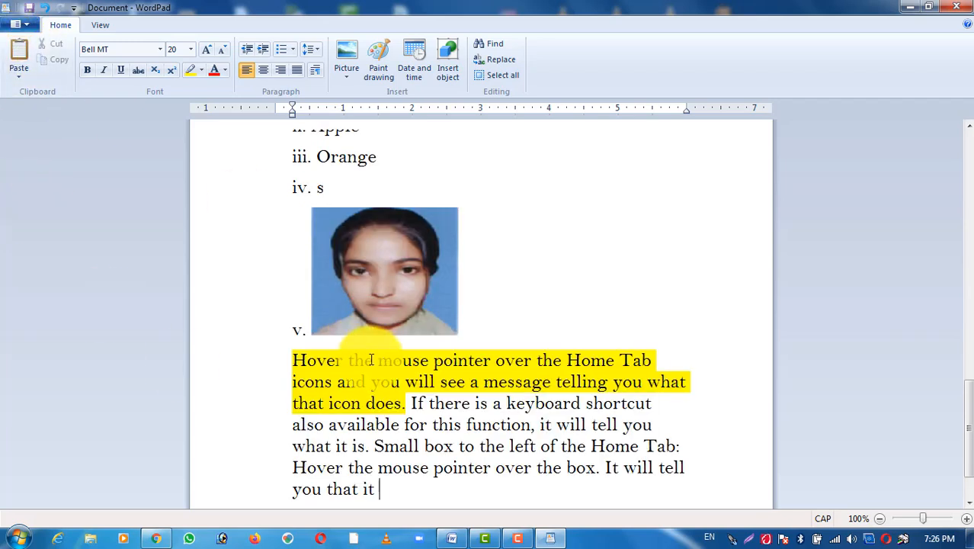
Step: Cut the WORDPAD heading from the start of the document and paste it on a new line after the copied paragraph below the photo
scroll(371, 359, up, 15)
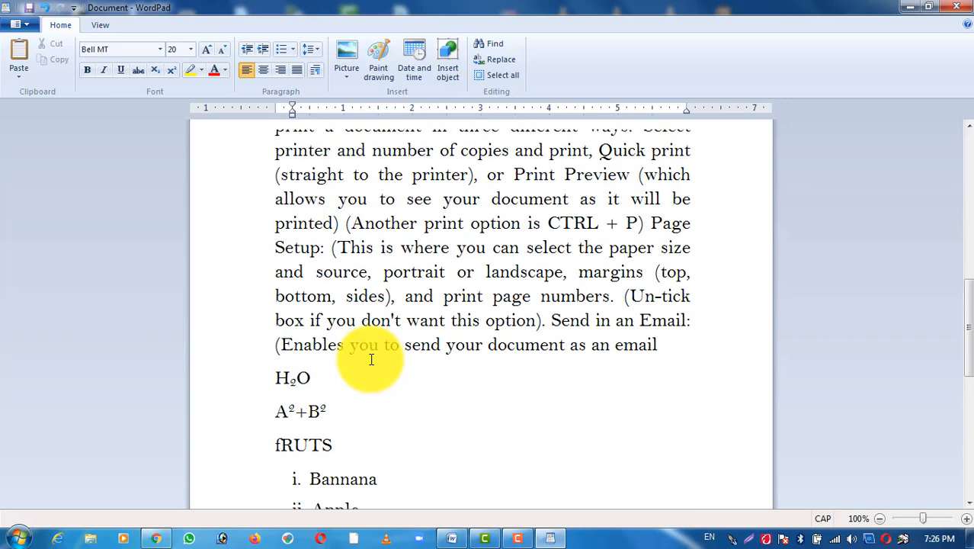
scroll(371, 359, up, 2)
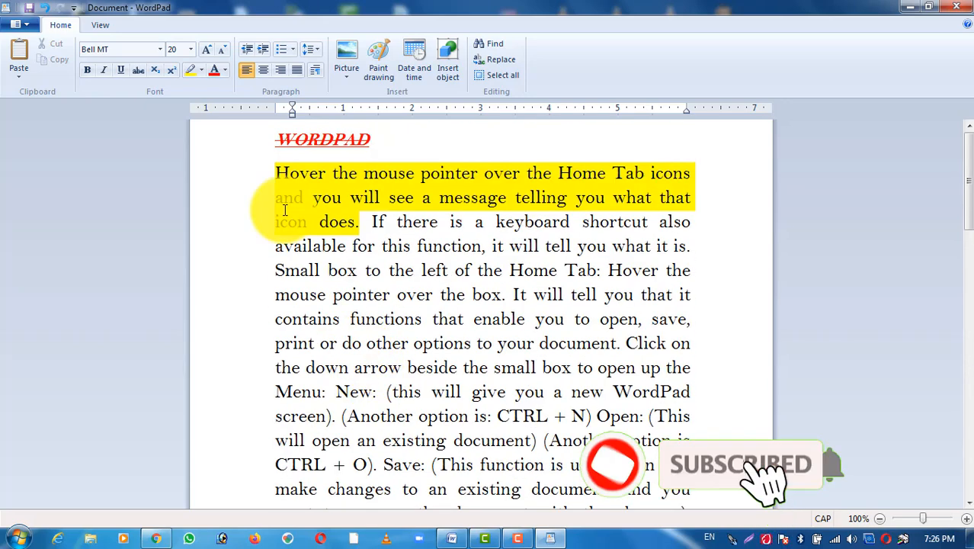
click(266, 142)
key(ctrl+c)
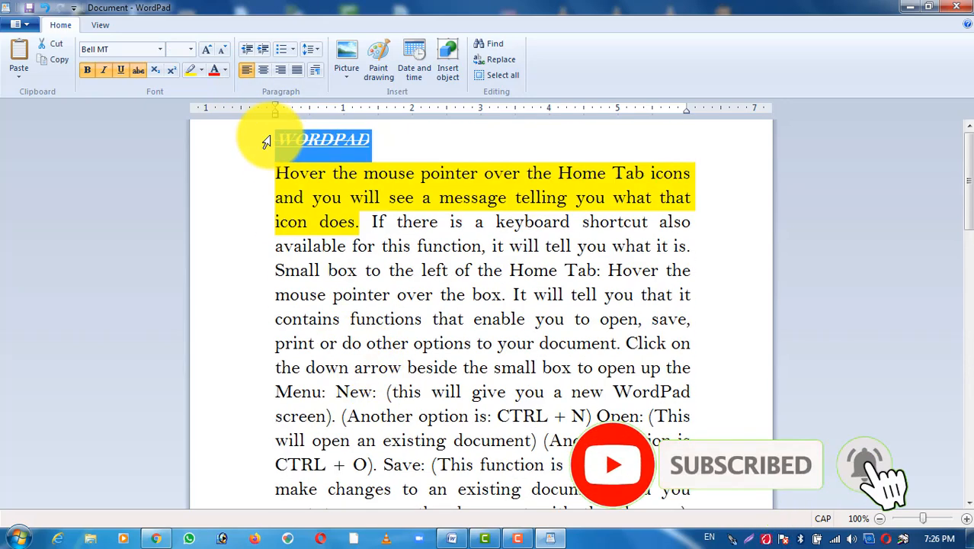
click(55, 41)
scroll(334, 324, down, 7)
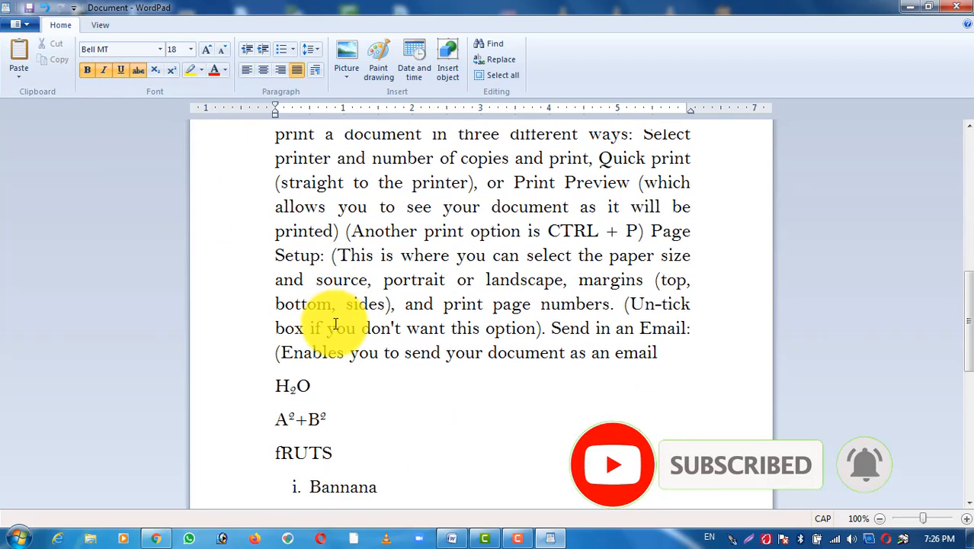
scroll(358, 518, down, 5)
scroll(358, 519, down, 3)
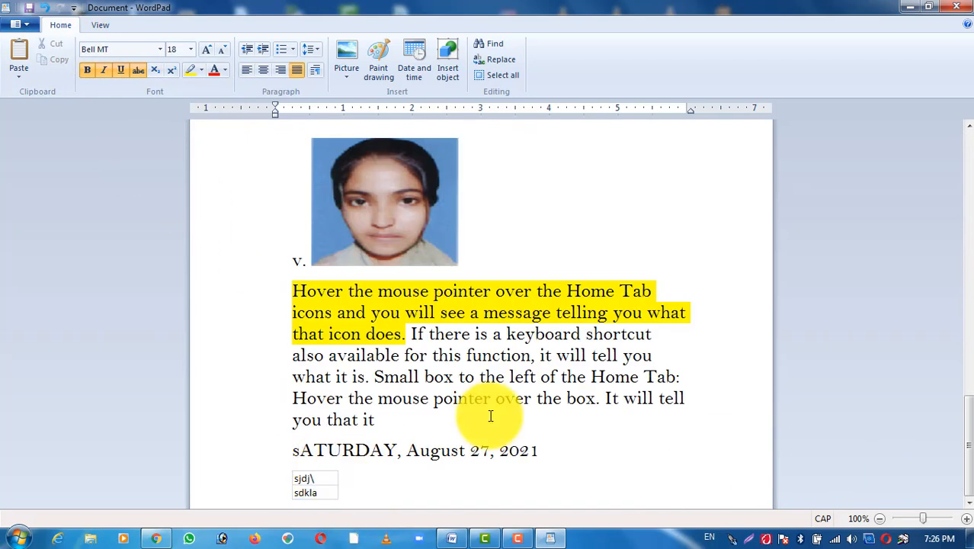
click(368, 427)
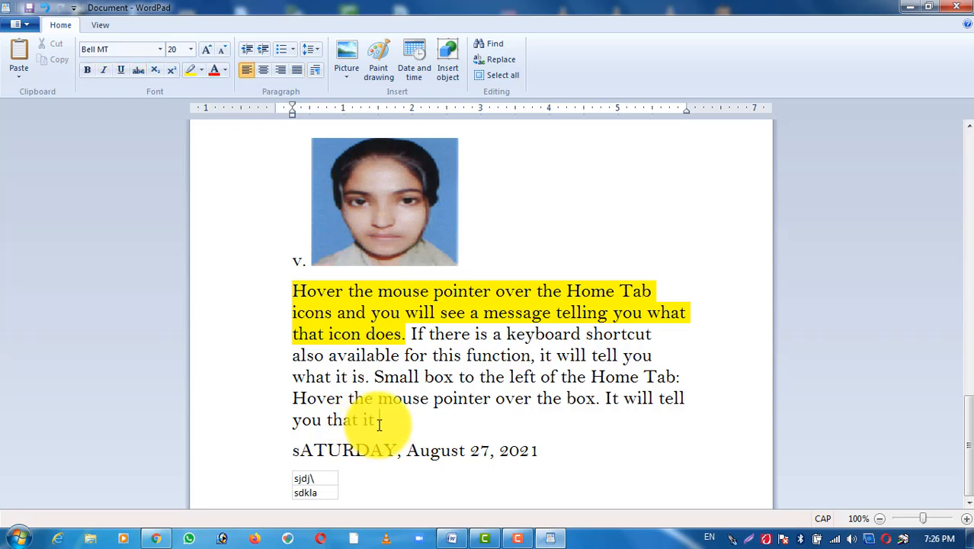
key(Return)
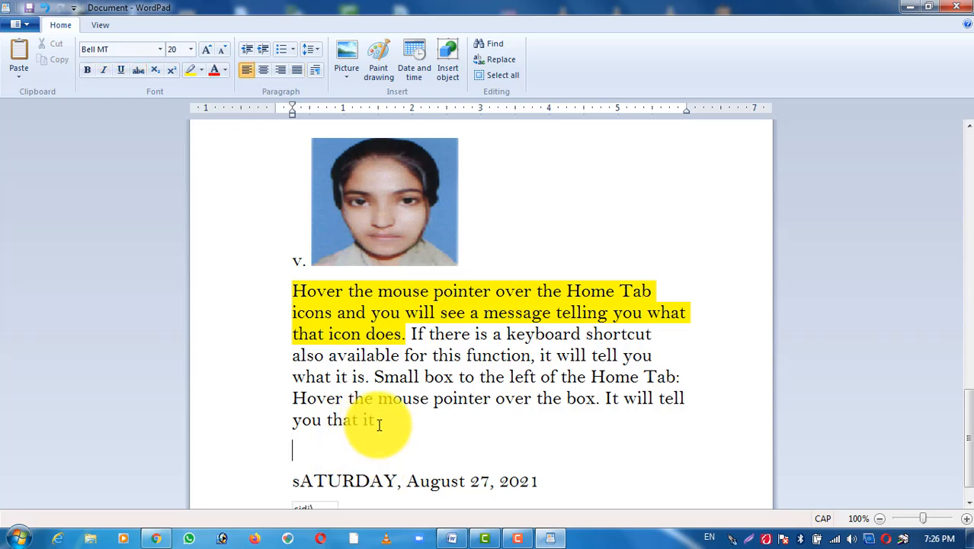
click(17, 55)
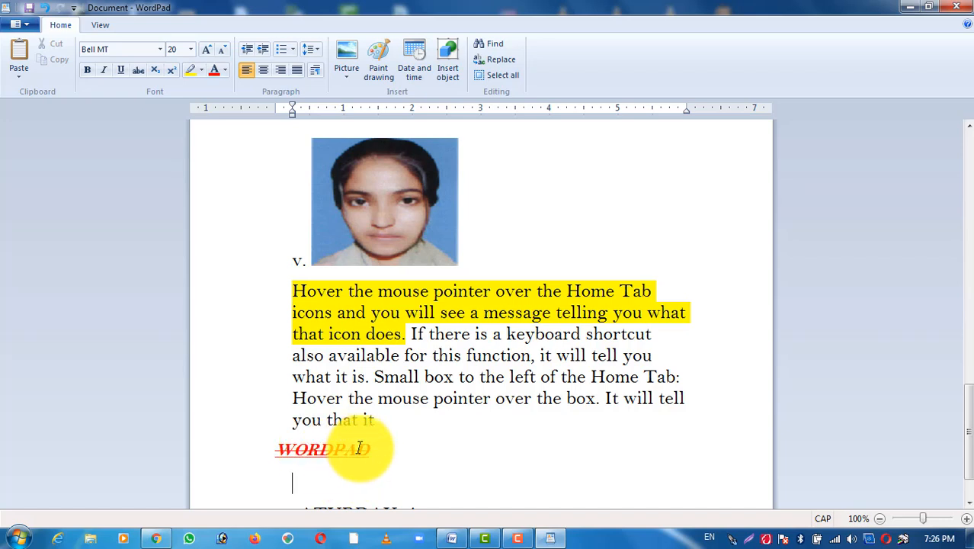